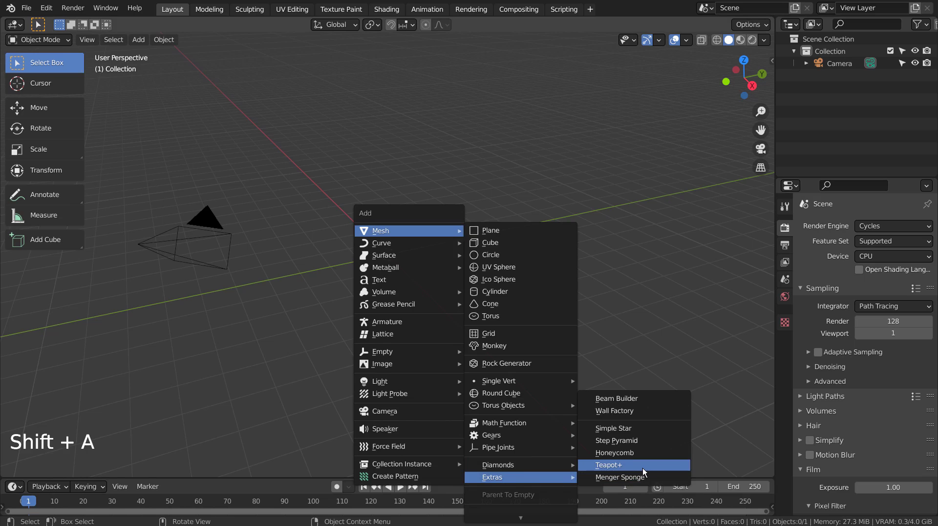
Add a Teapot+ mesh and smooth it with a level 3 subdivision surface and smooth shading
click(643, 467)
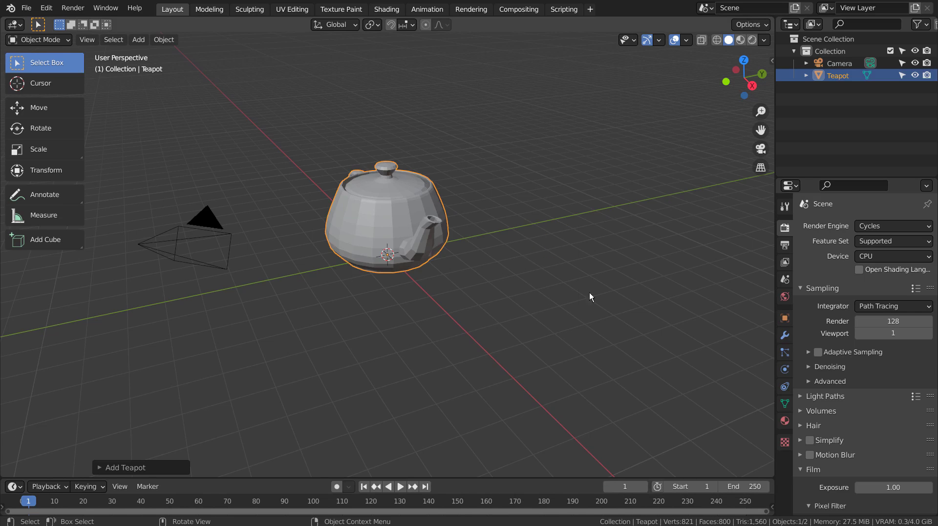
middle_drag(398, 265, 537, 292)
key(ctrl+3)
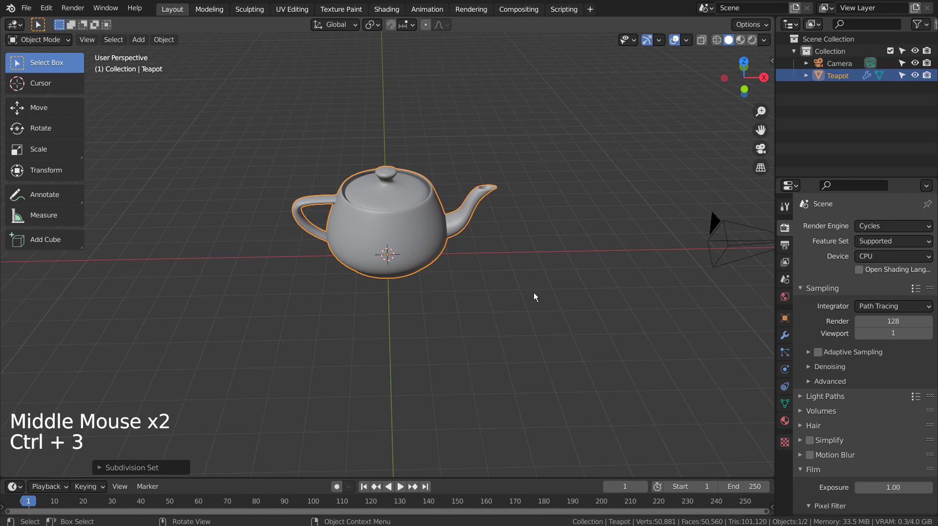
right_click(392, 225)
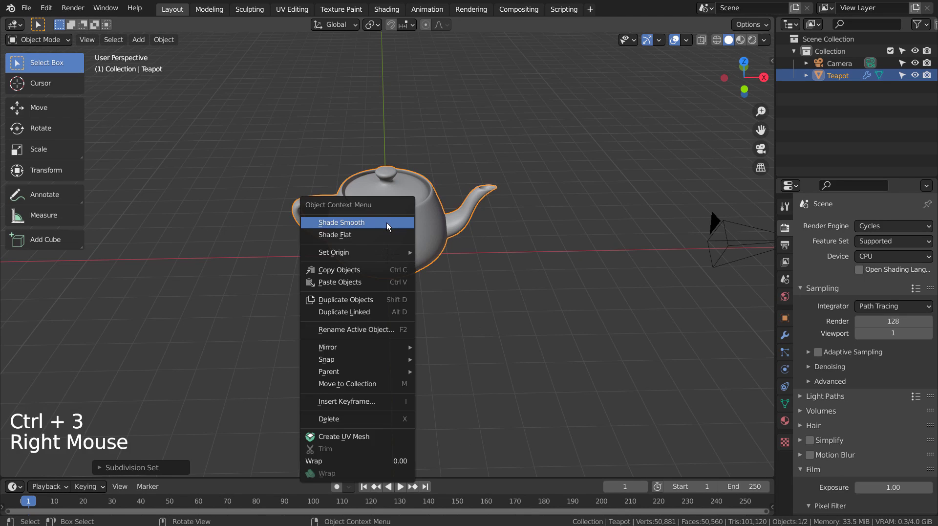
click(387, 223)
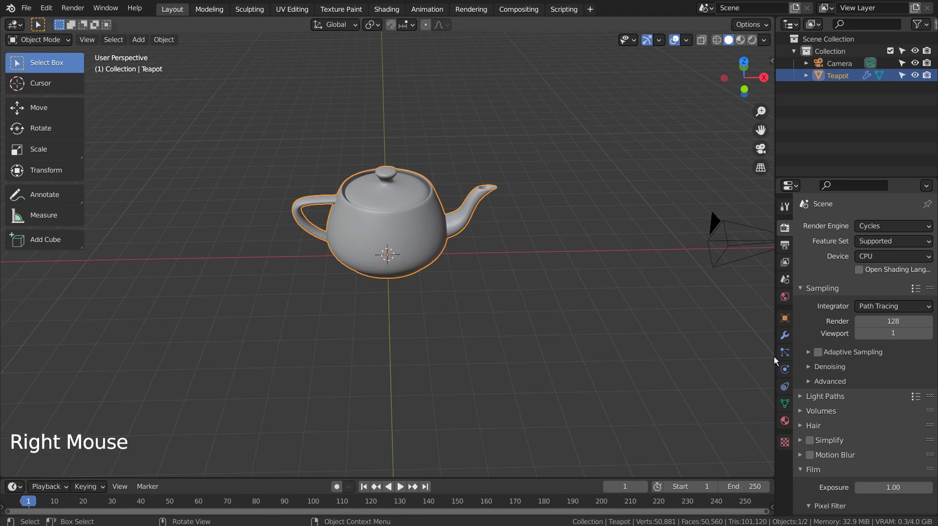
Give the teapot a new material with a light blue base color of H 0.623, S 0.501, V 1.000
click(785, 420)
click(851, 268)
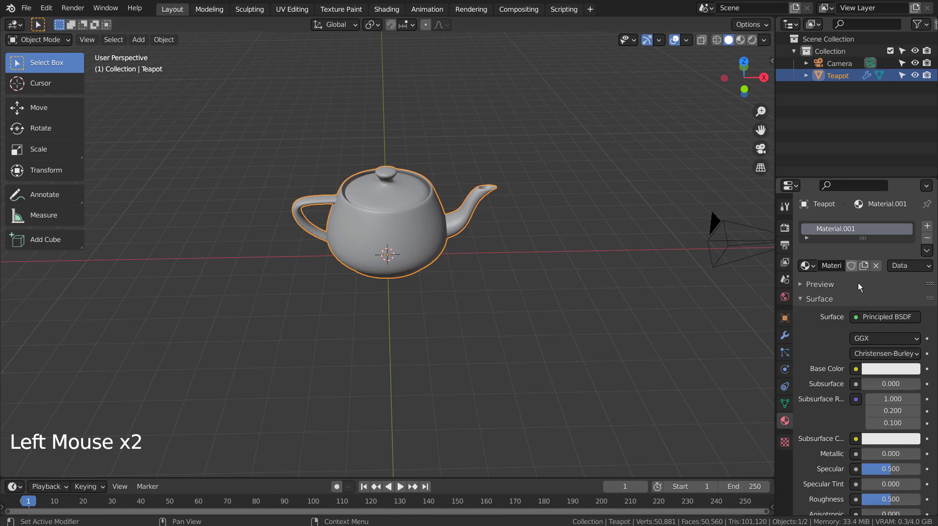
click(887, 369)
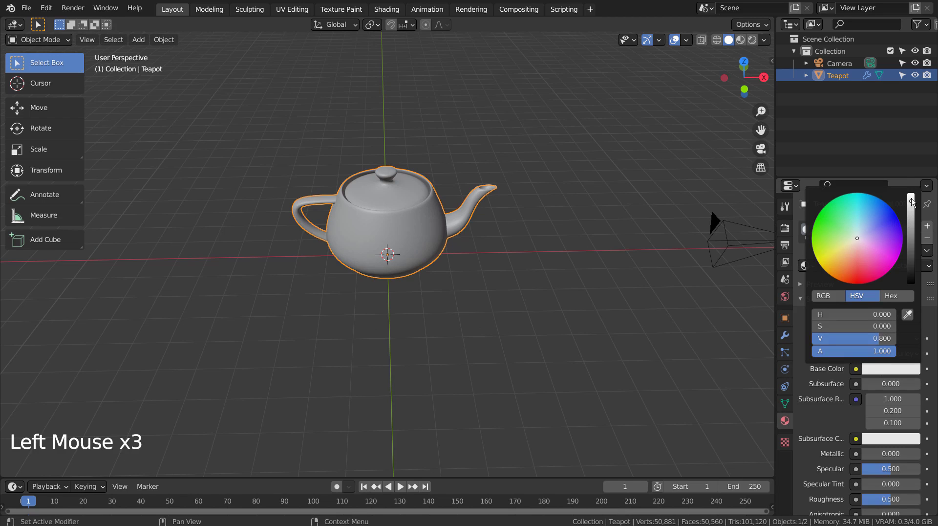
drag(911, 202, 911, 195)
click(866, 229)
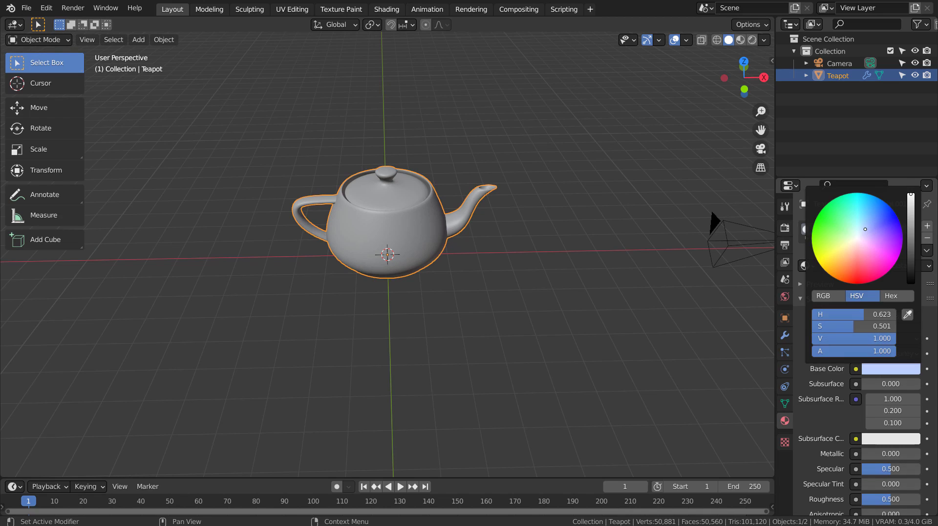
Switch the viewport to material preview shading and lower the teapot material's roughness to 0.000
click(740, 40)
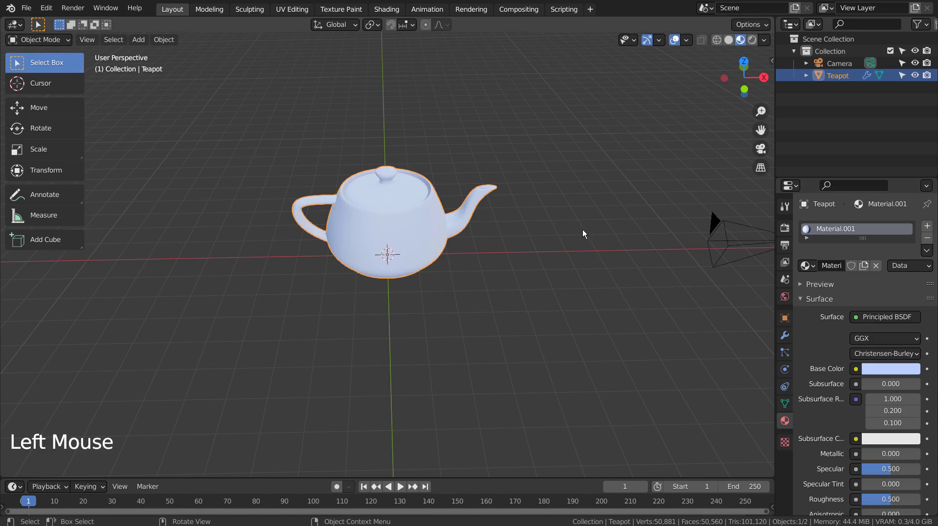
scroll(582, 230, up, 5)
middle_drag(597, 245, 567, 211)
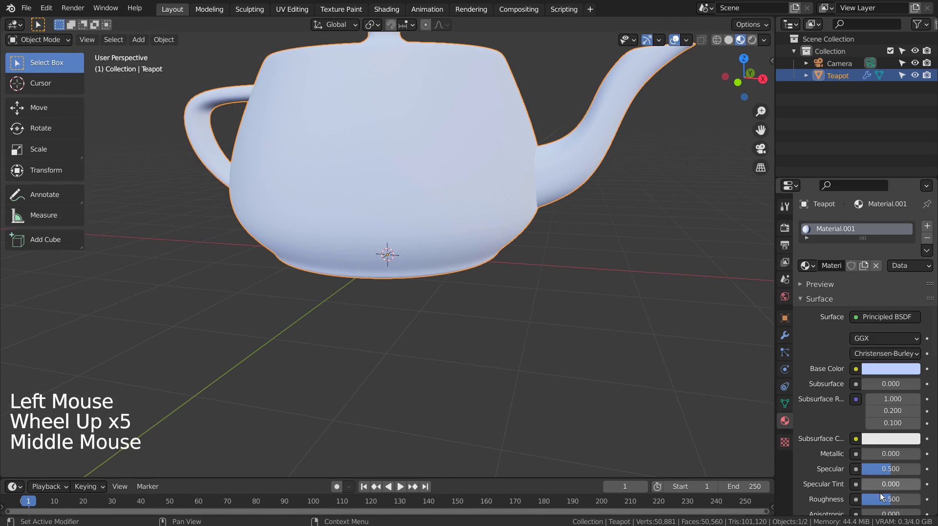
drag(889, 499, 862, 499)
shift+middle_drag(616, 223, 614, 319)
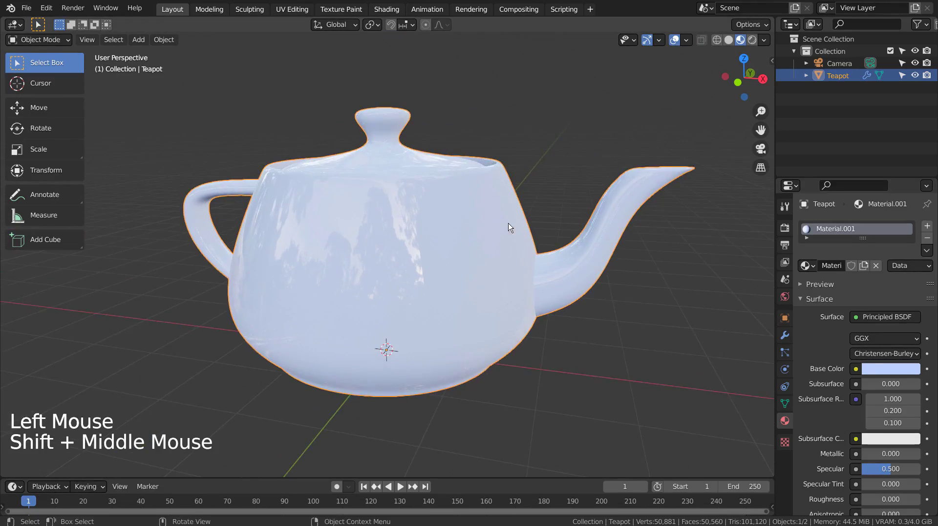
mouse_move(510, 226)
middle_down()
mouse_move(629, 248)
mouse_move(488, 206)
mouse_move(371, 230)
mouse_move(304, 216)
mouse_move(424, 231)
mouse_move(512, 224)
mouse_move(509, 242)
middle_up()
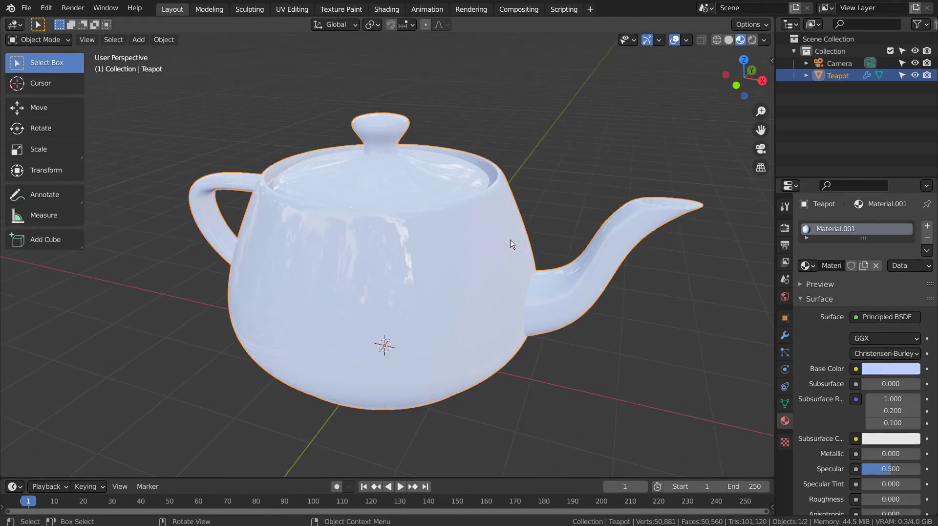
Add a torus mesh at the teapot's base and scale it up until it forms a wide ring around the teapot
scroll(633, 269, down, 5)
click(614, 365)
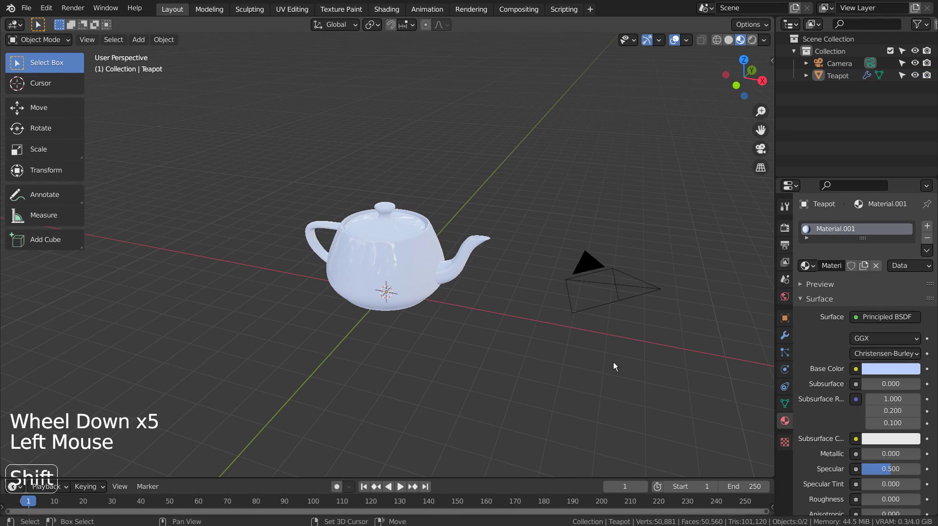
key(shift+a)
mouse_move(601, 262)
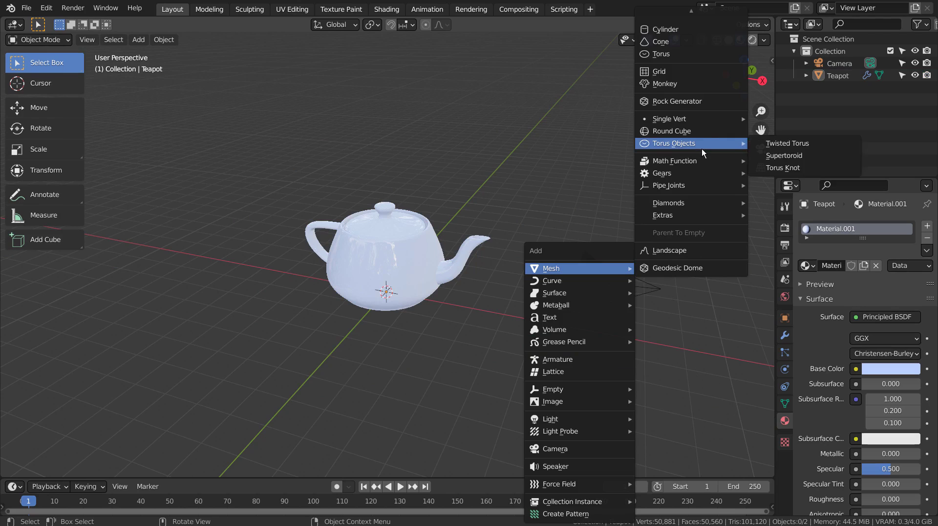
scroll(689, 49, up, 4)
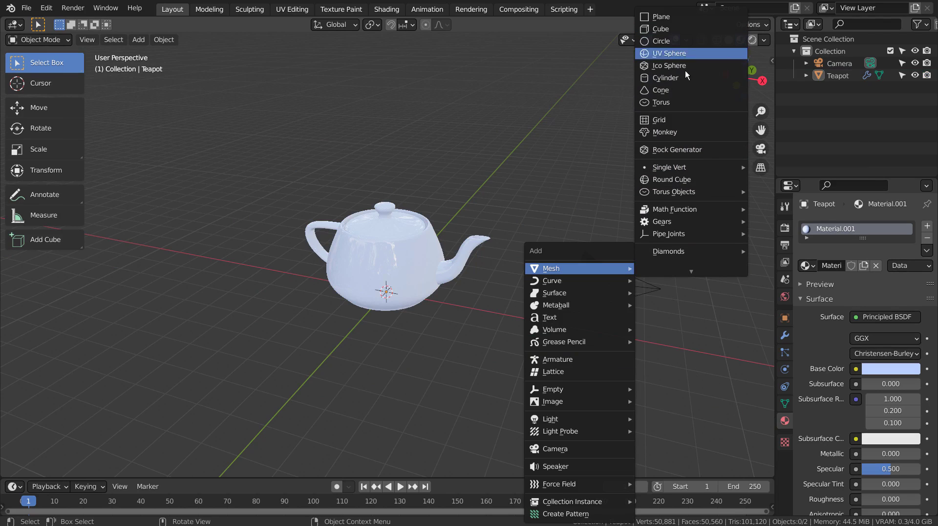
click(675, 107)
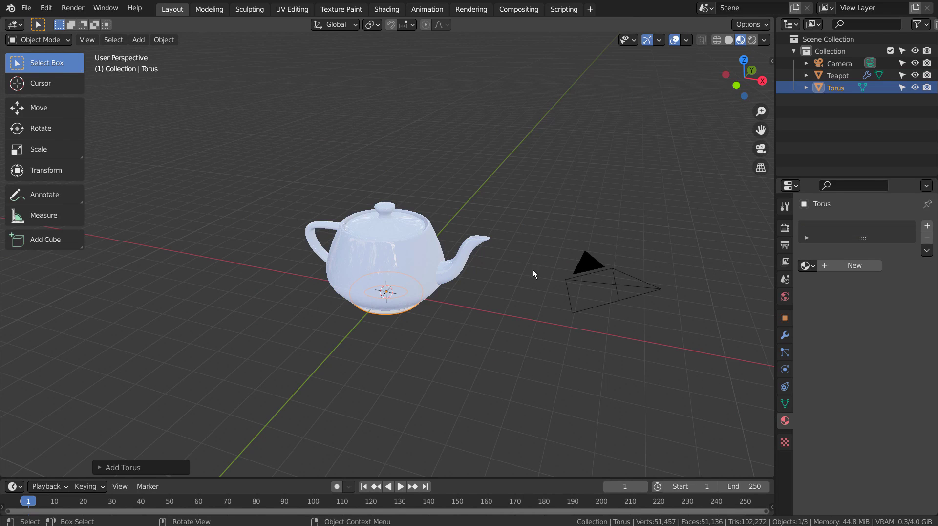
key(s)
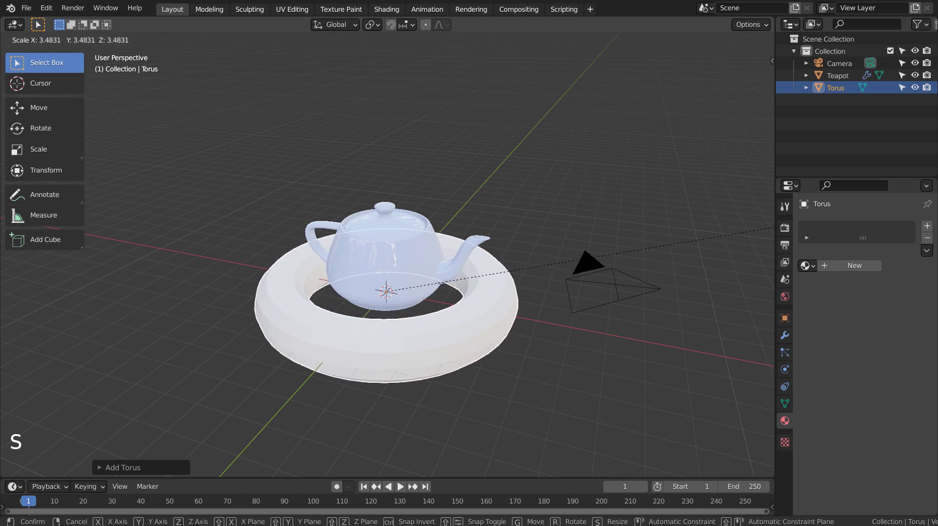
click(234, 156)
Raise the torus about 0.8 m along the global Z axis
middle_drag(279, 183, 364, 208)
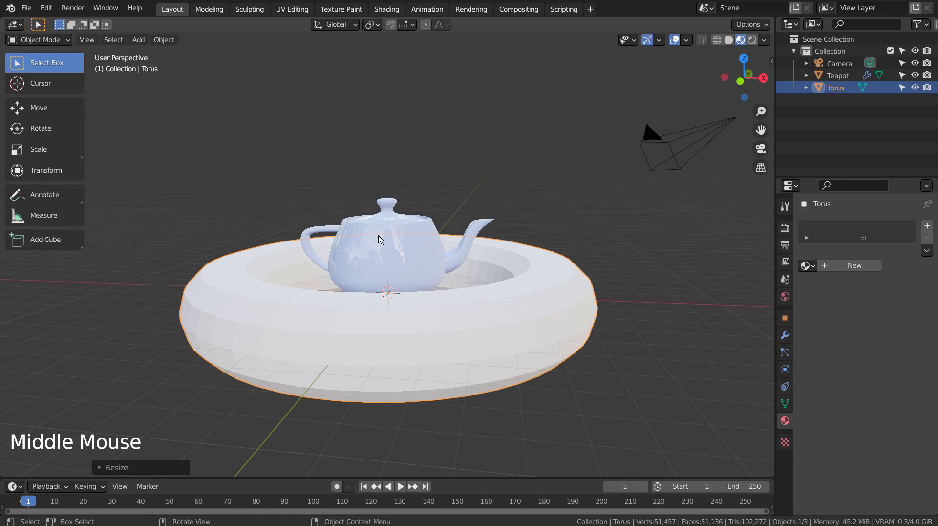
key(g)
key(z)
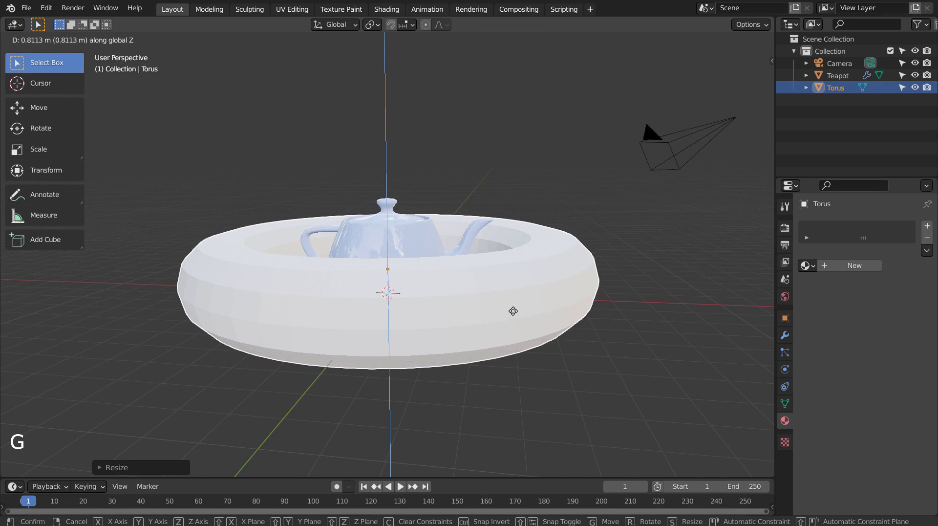
click(513, 313)
Align the camera to a closer view of the teapot and fine-tune its framing with fly navigation
middle_drag(512, 312, 496, 311)
scroll(508, 309, up, 2)
key(ctrl+alt+KP_0)
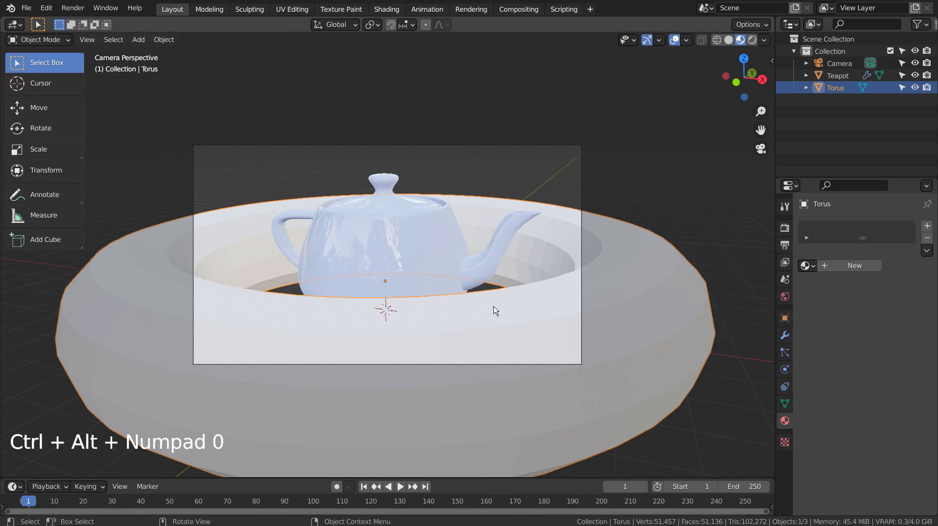
key(shift+grave)
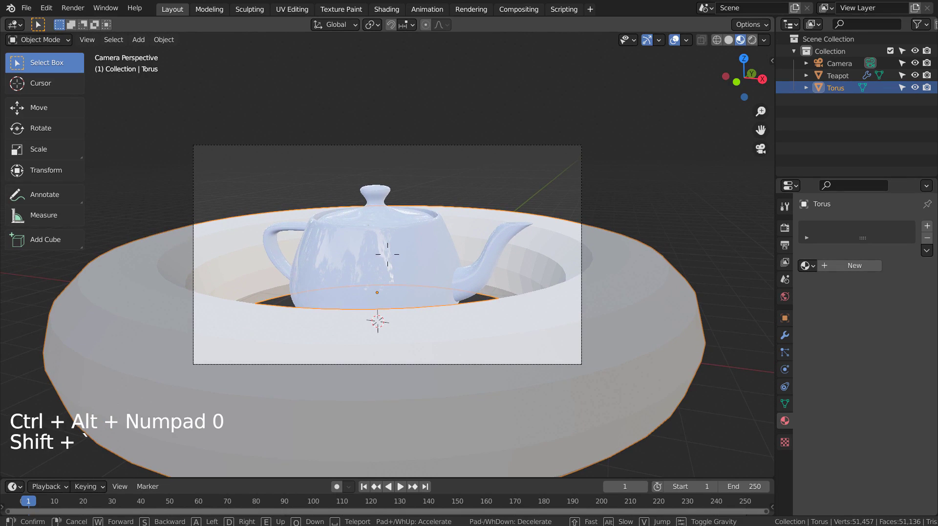
click(668, 351)
Tilt the torus slightly in the right orthographic view so its camera-facing side rises, and return to the camera view
middle_drag(667, 352, 553, 318)
key(KP_3)
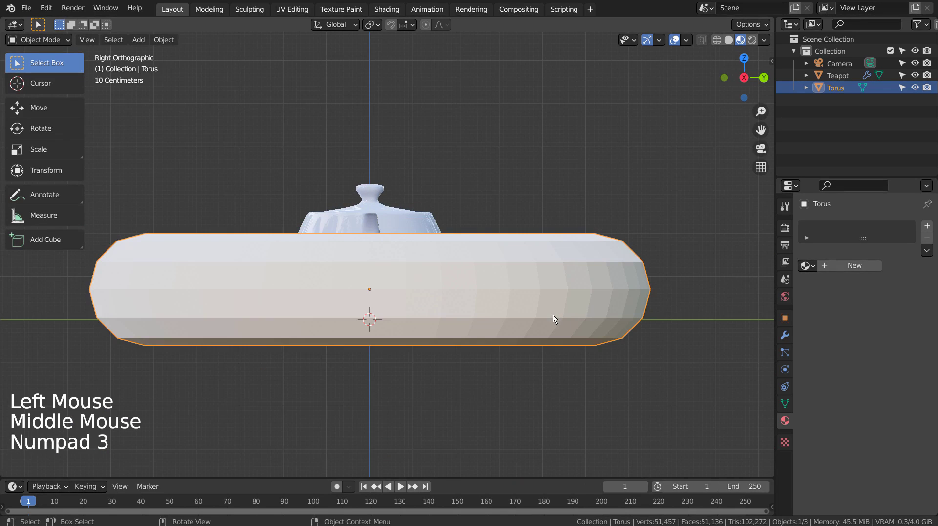
key(r)
click(622, 349)
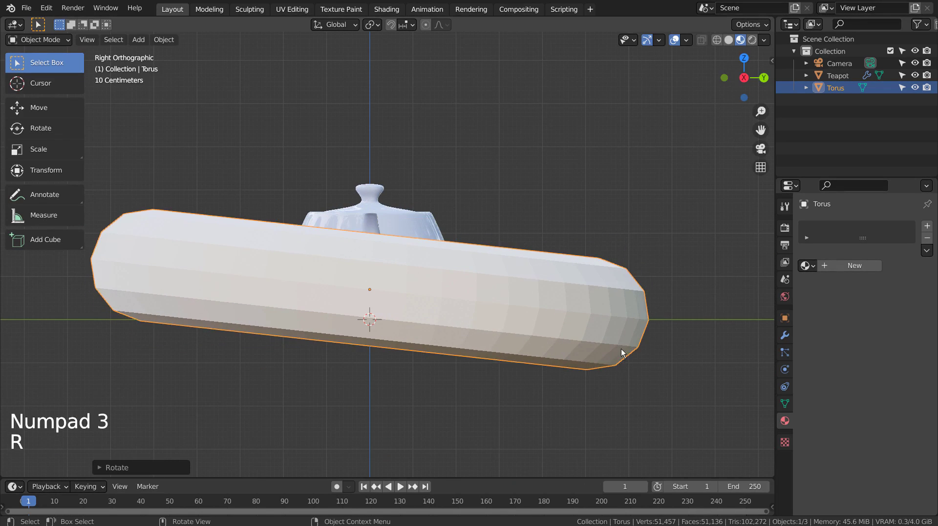
key(KP_0)
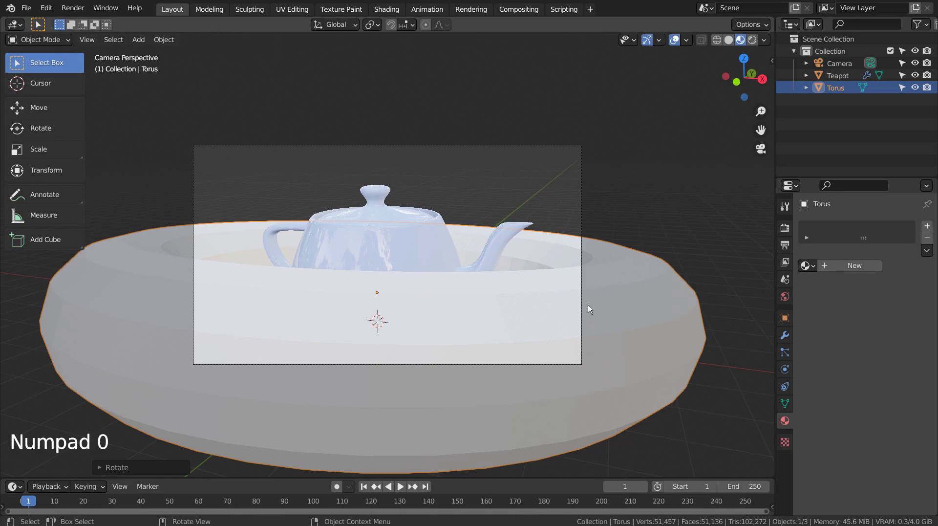
click(654, 315)
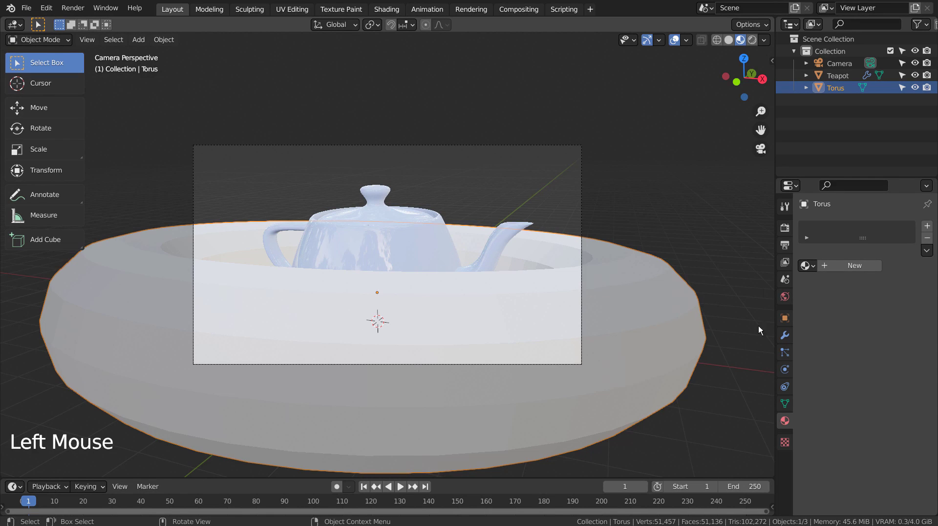
Deselect the torus and add an empty volume object to the scene
click(635, 174)
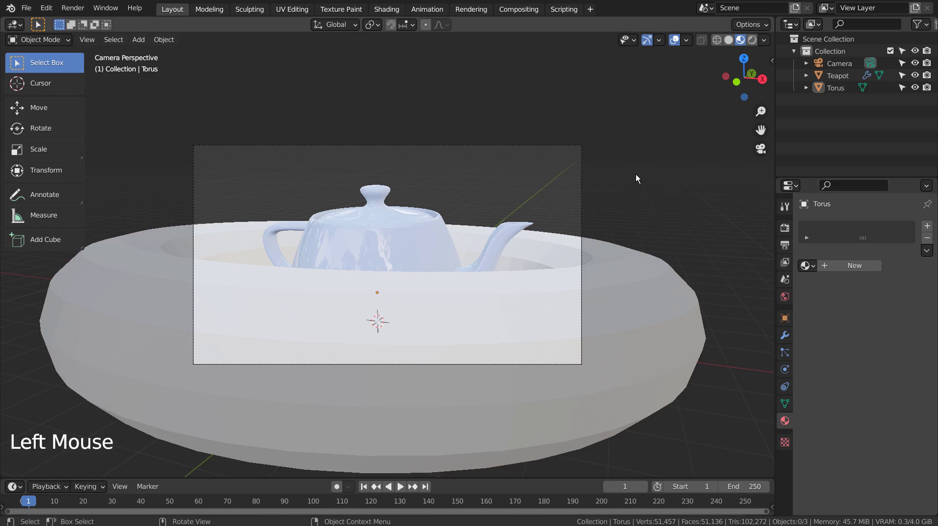
key(shift+a)
mouse_move(635, 174)
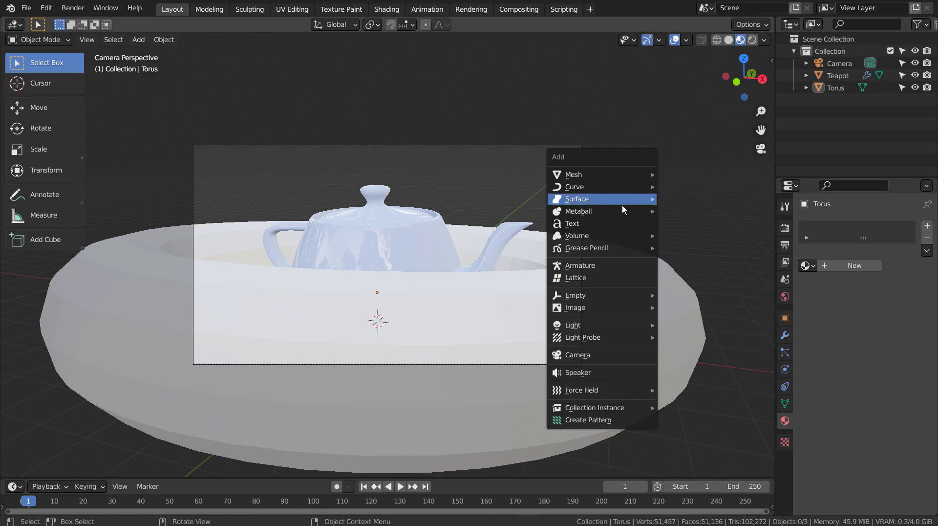
mouse_move(620, 236)
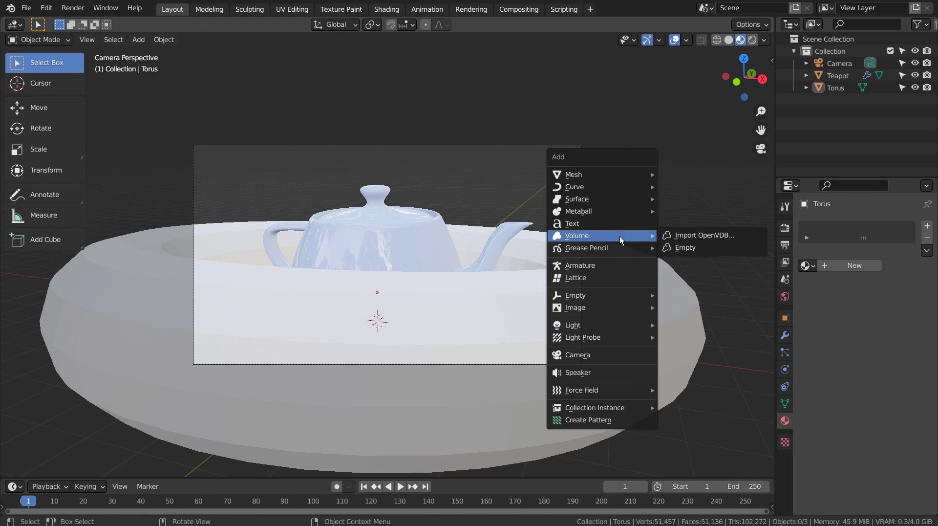
click(698, 246)
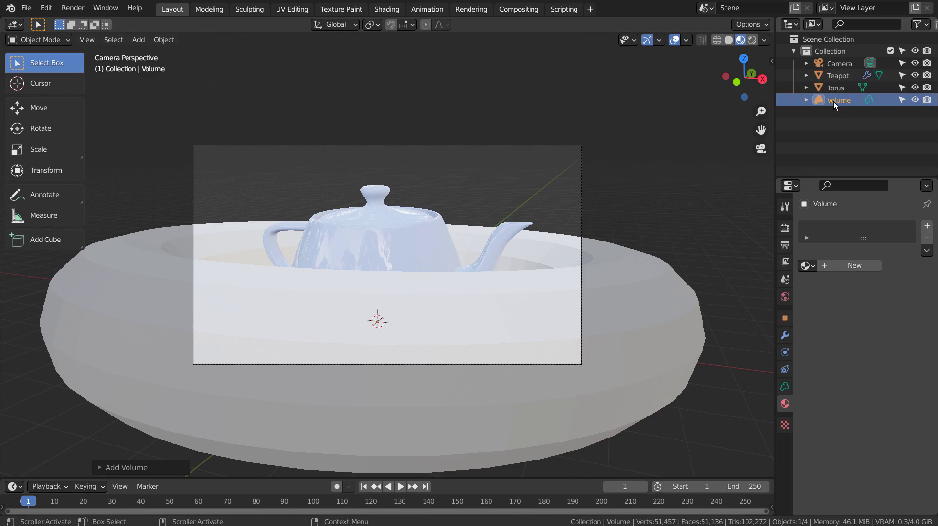
Add a Mesh to Volume modifier to the volume with the Torus as its source object
click(785, 335)
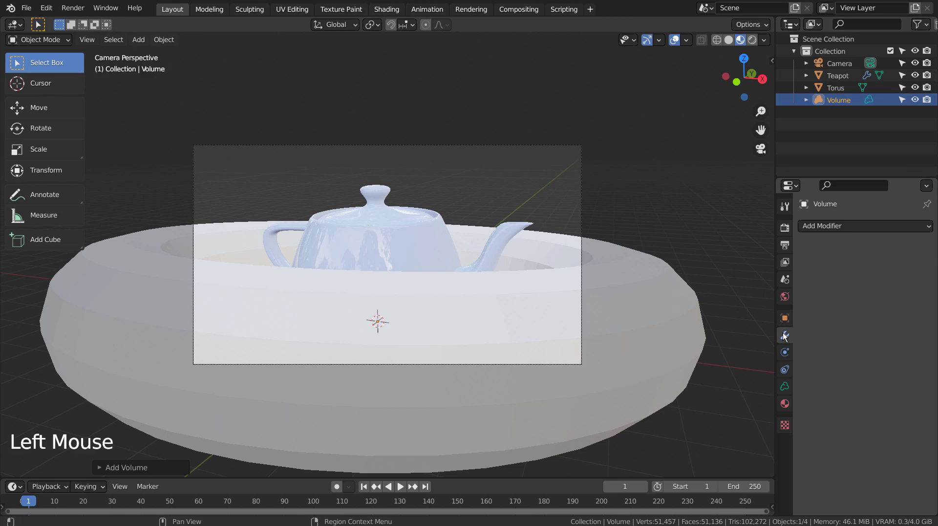
click(843, 222)
click(809, 258)
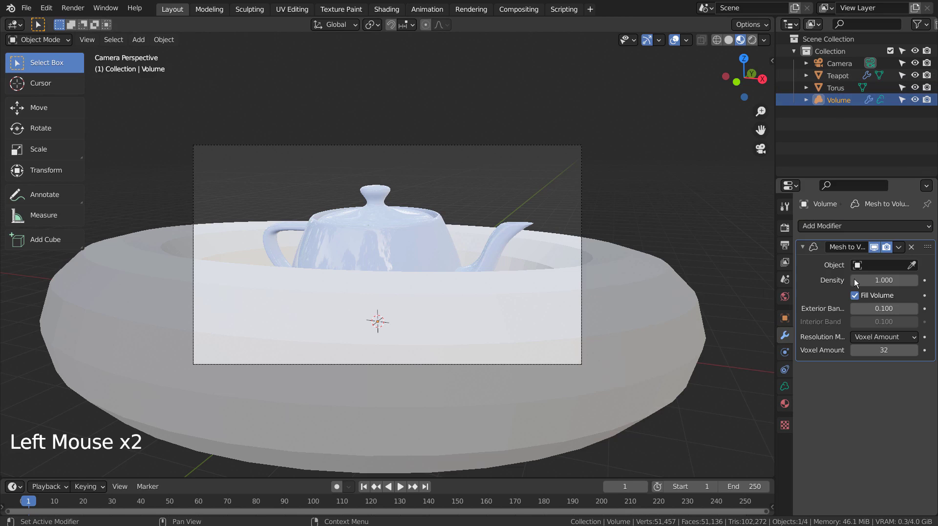
click(859, 265)
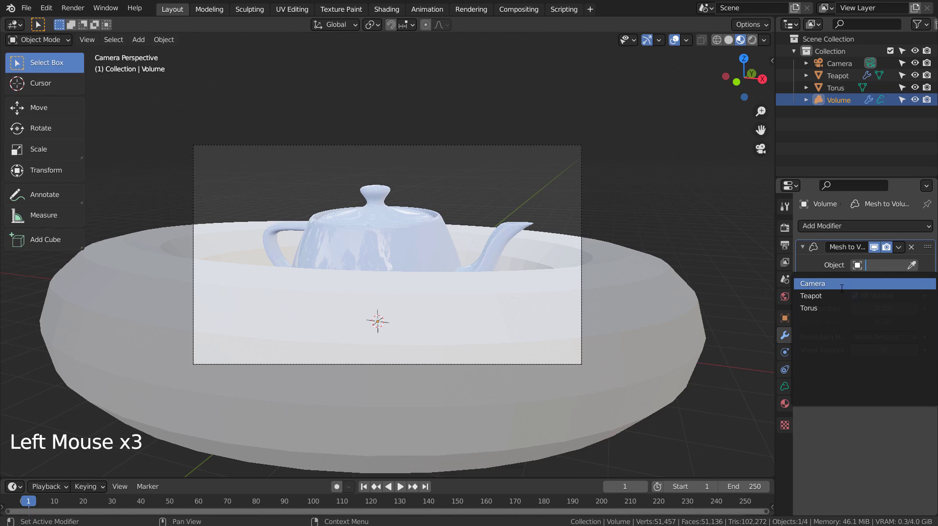
click(842, 309)
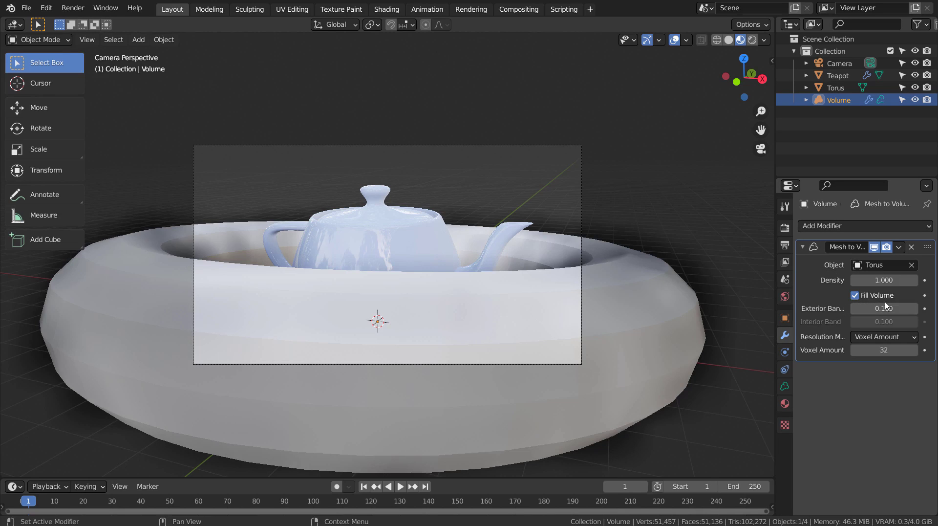
Switch the viewport to rendered shading and hide the torus mesh in both the viewport and renders
click(753, 41)
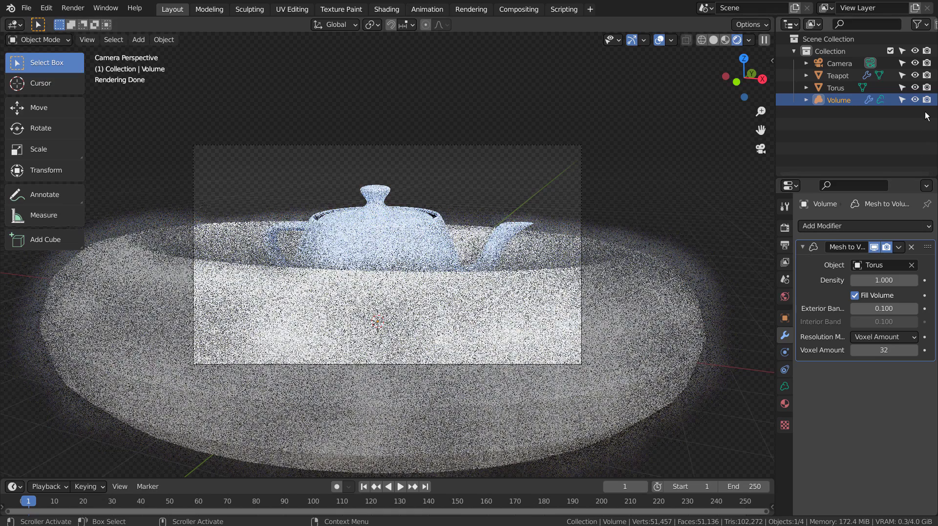
click(915, 88)
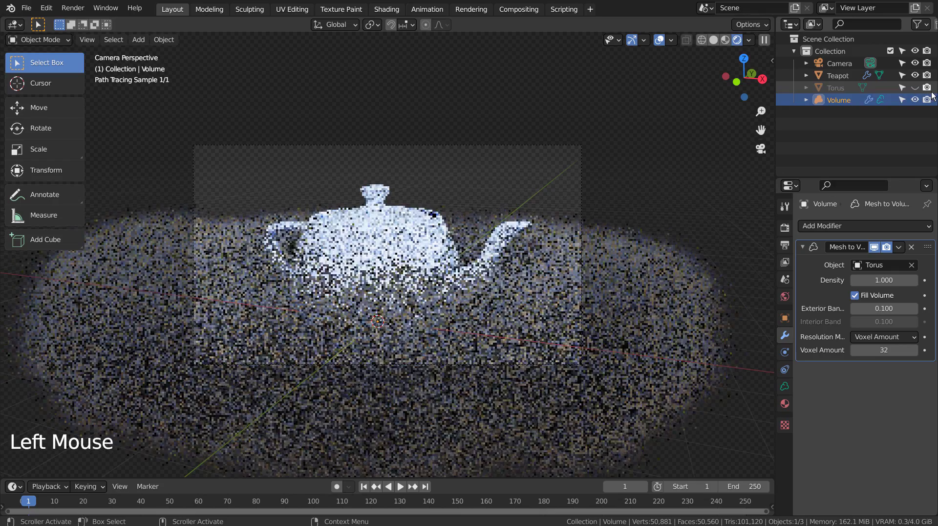
click(927, 90)
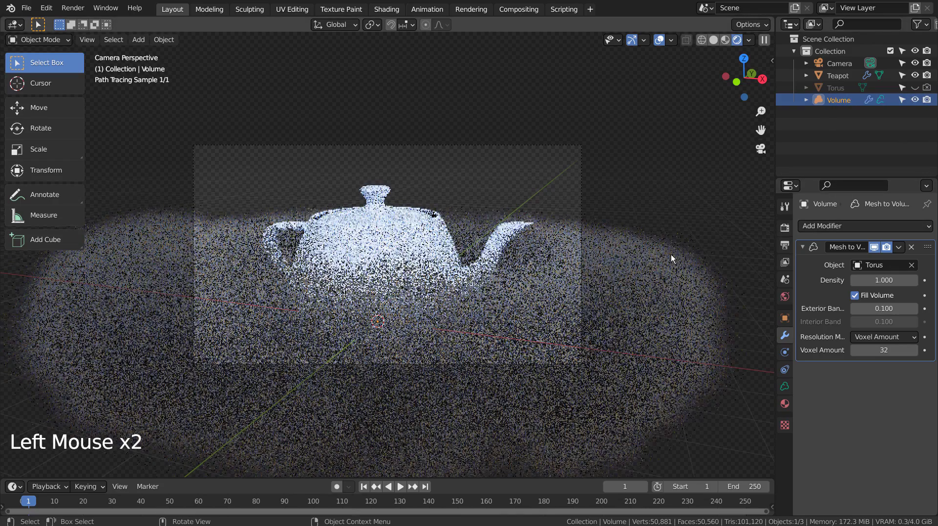
Create a new material for the volume in the Shading workspace and set its volume shader color to full white, value 1.000
click(664, 270)
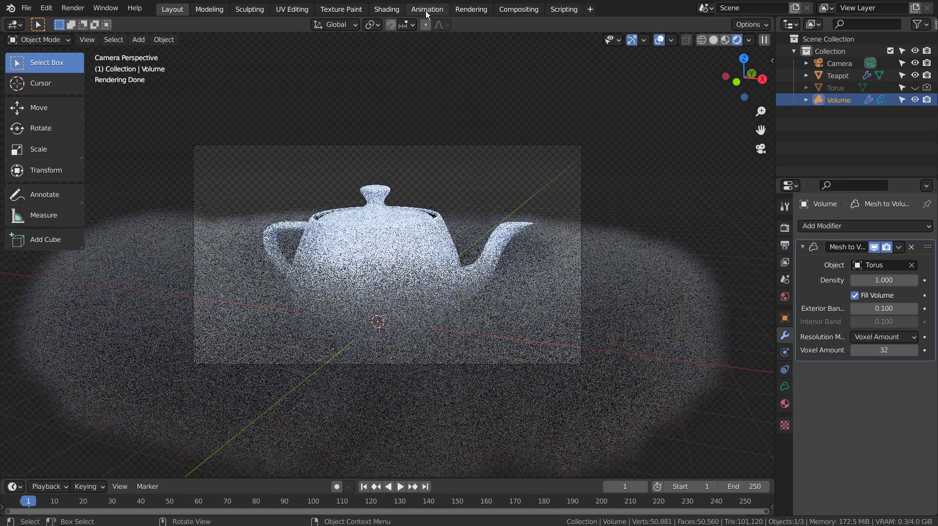
click(386, 9)
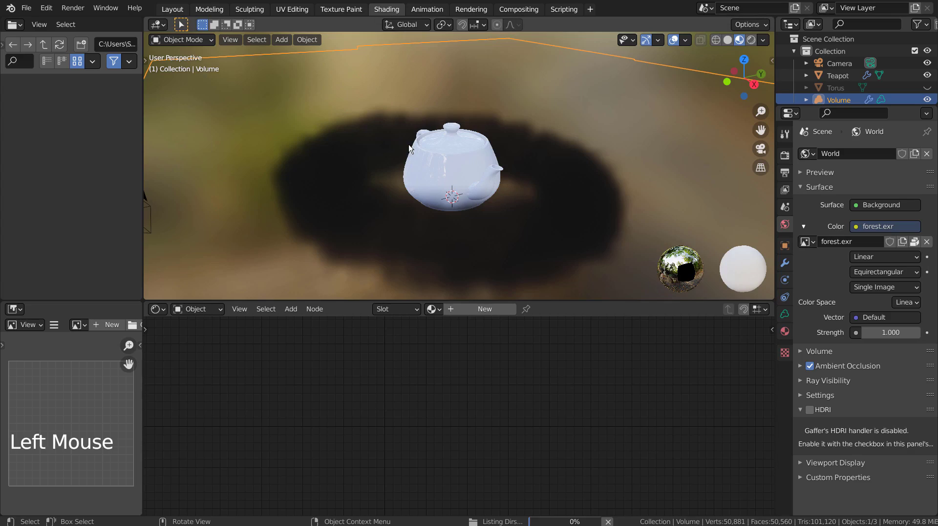
click(537, 255)
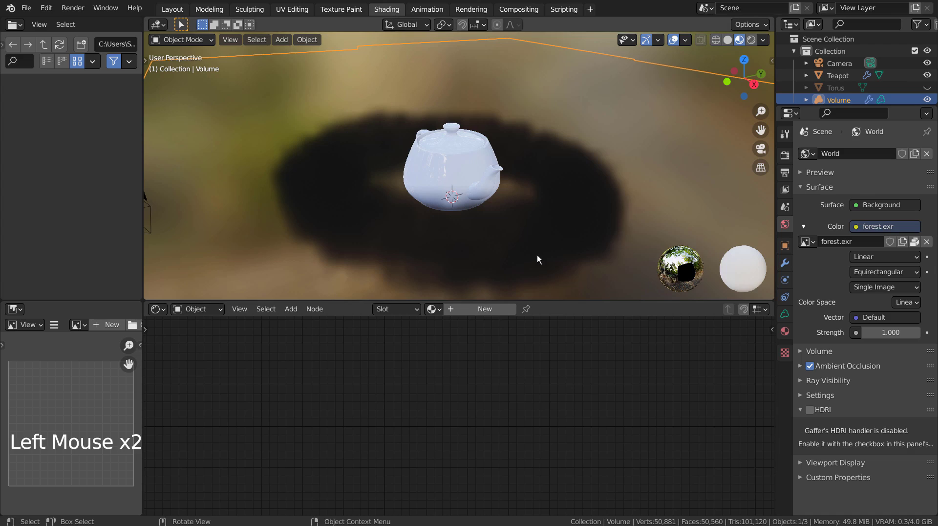
click(496, 310)
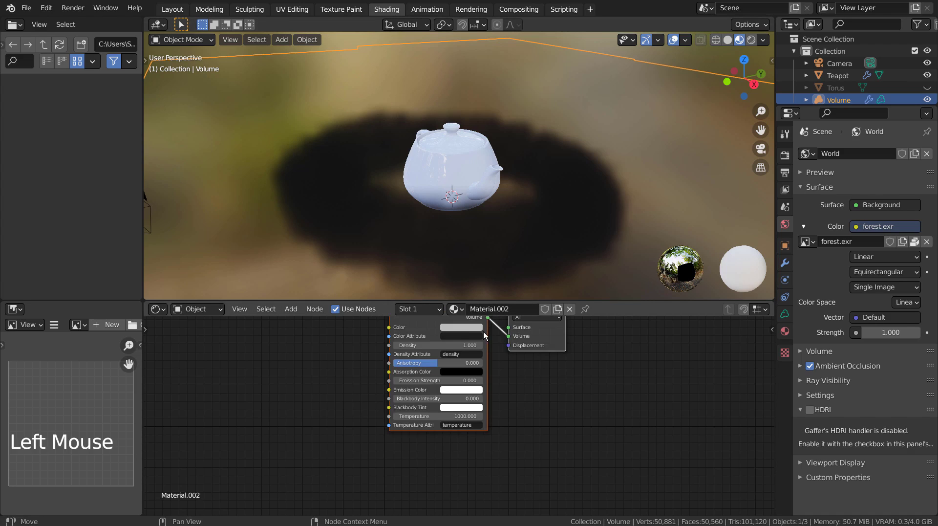
click(467, 326)
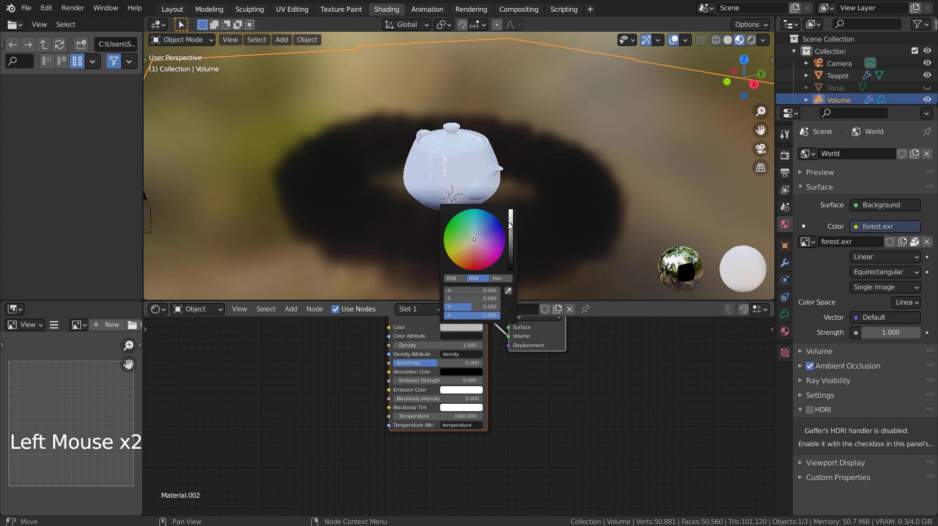
click(511, 211)
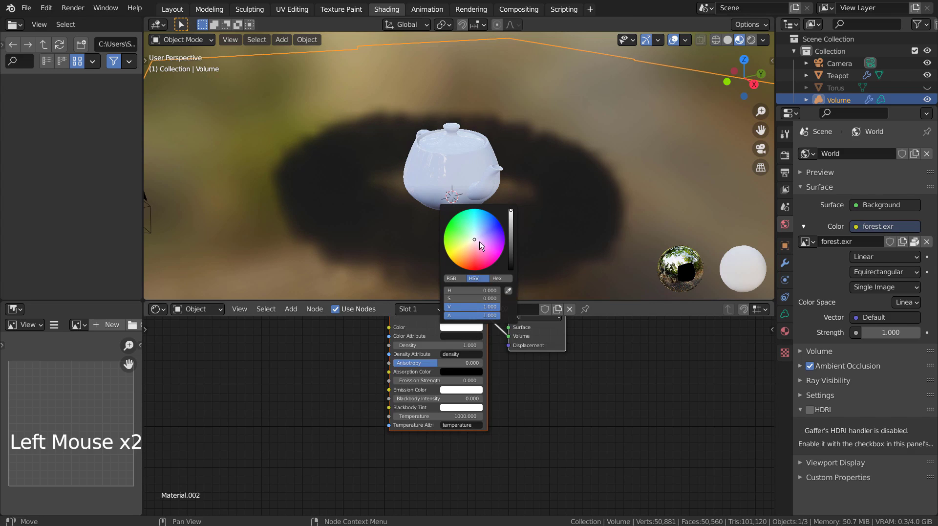
Switch the Shading workspace viewport to rendered shading and inspect the whiter volume up close in the Layout workspace
click(751, 39)
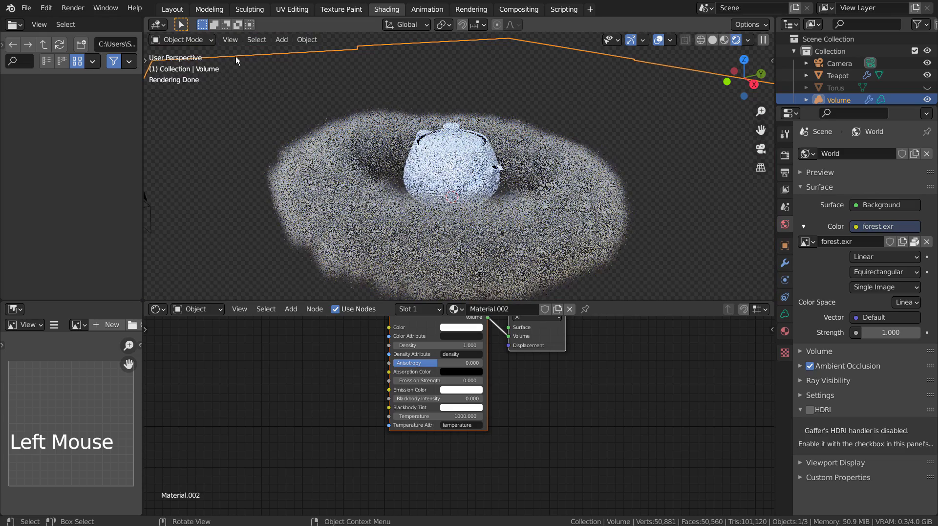
click(172, 9)
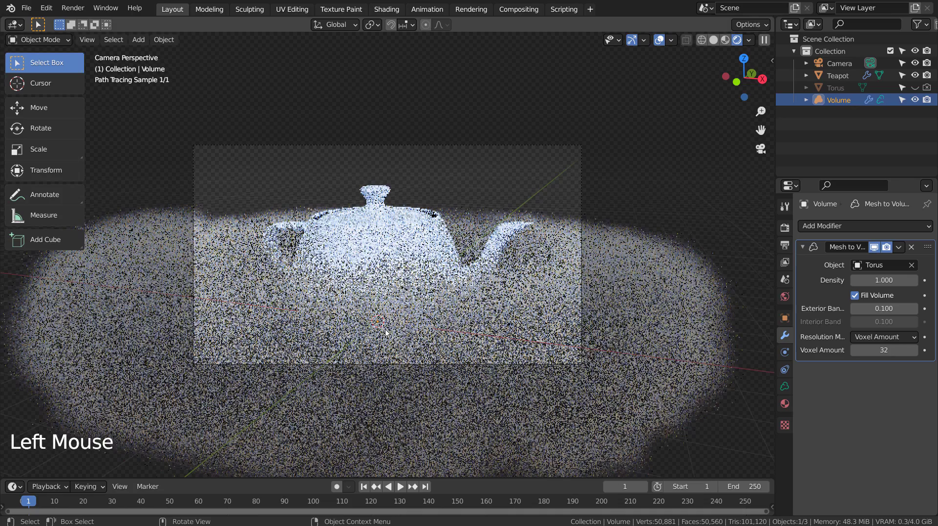
scroll(385, 329, up, 4)
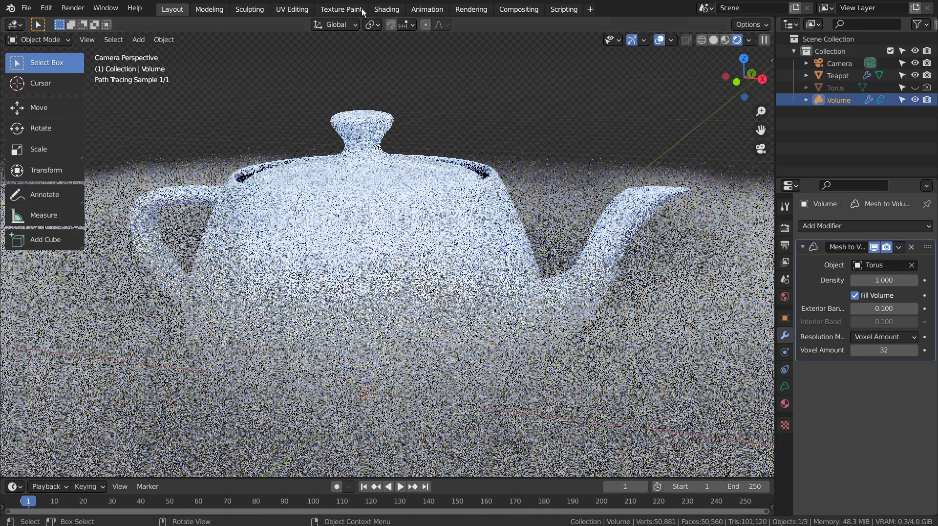
Try densities of 0.5 and 0.1 on the volume shader and check the result in the Layout workspace
click(384, 10)
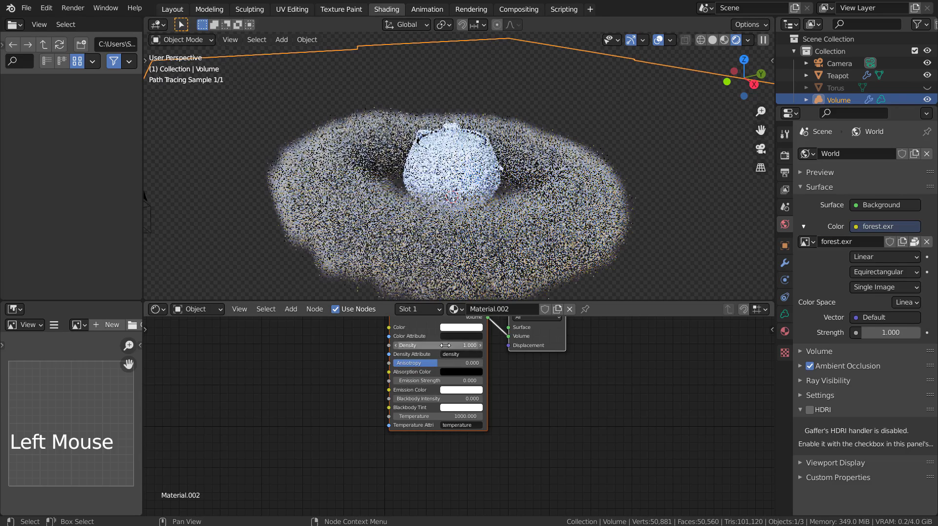
double_click(449, 344)
text(0.5)
key(Return)
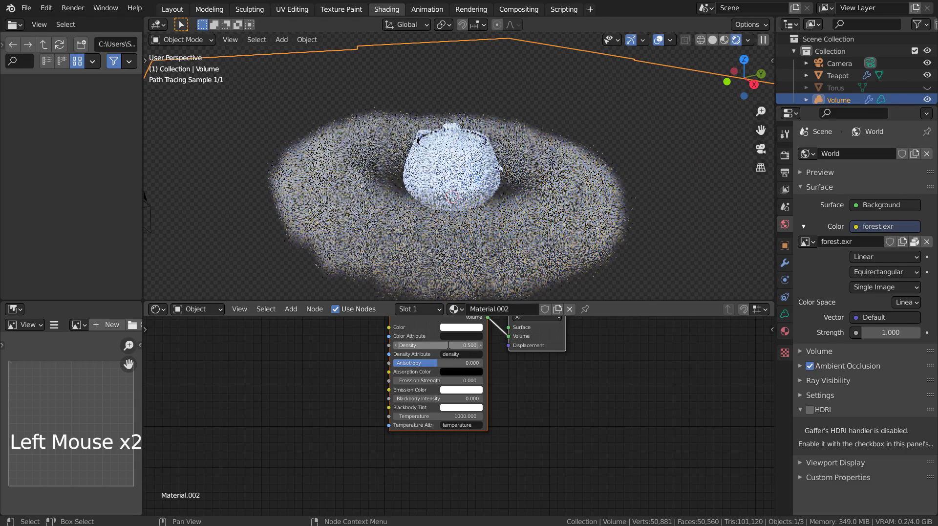
click(449, 345)
text(0.1)
key(Return)
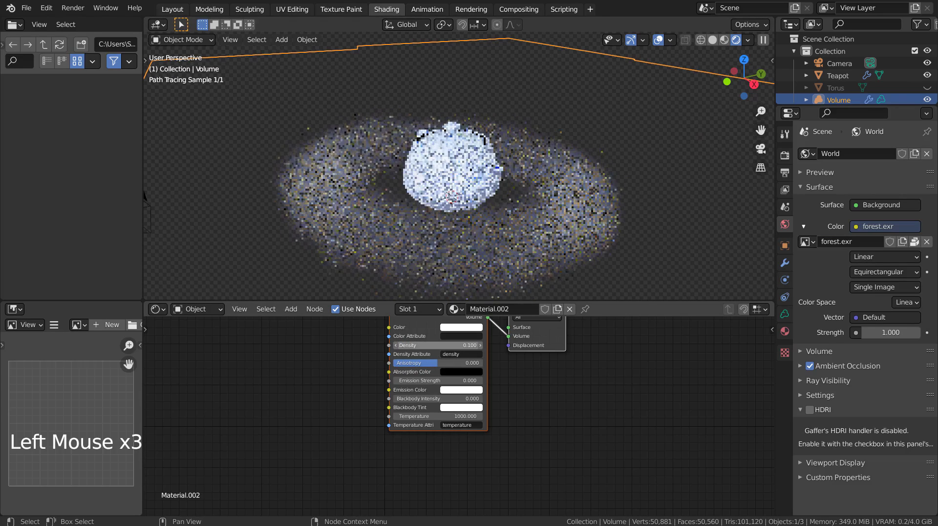
click(172, 9)
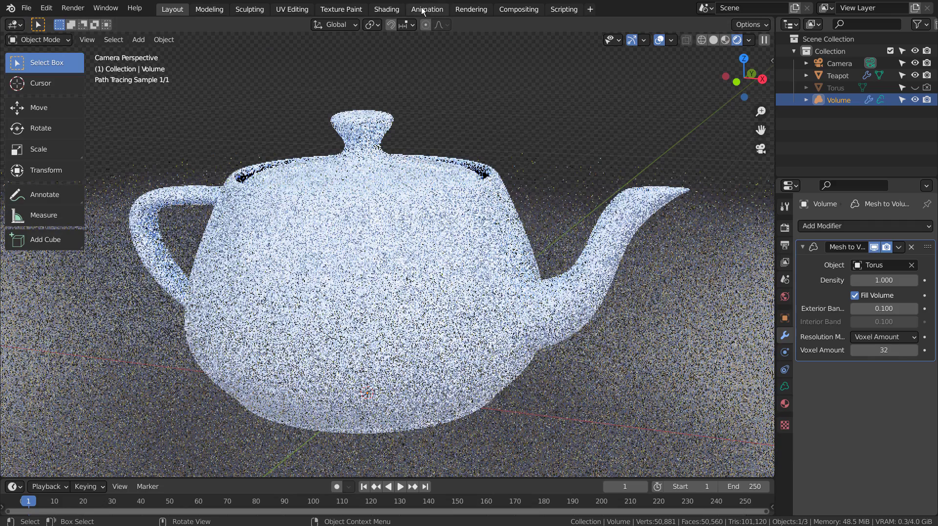
Set the volume shader's density to 0.3 in the Shading workspace
click(384, 10)
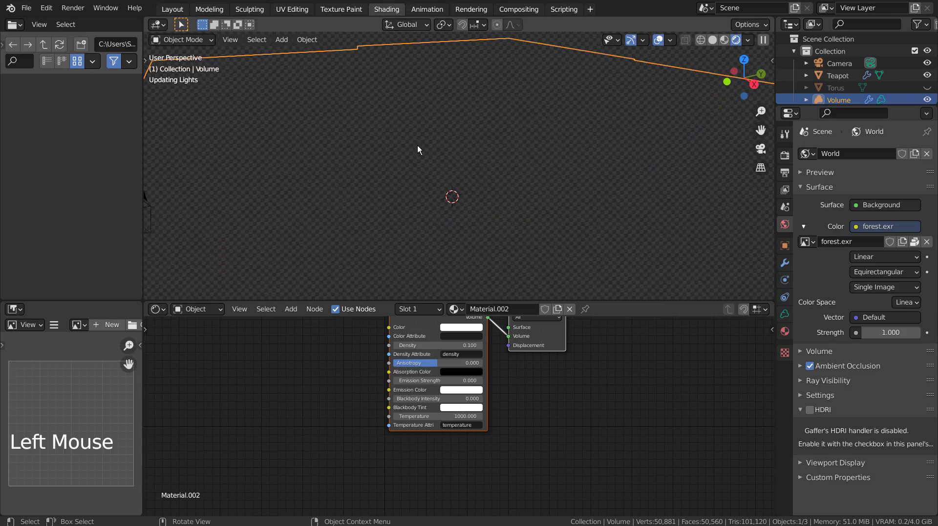
double_click(447, 344)
key(BackSpace)
text(3)
key(Return)
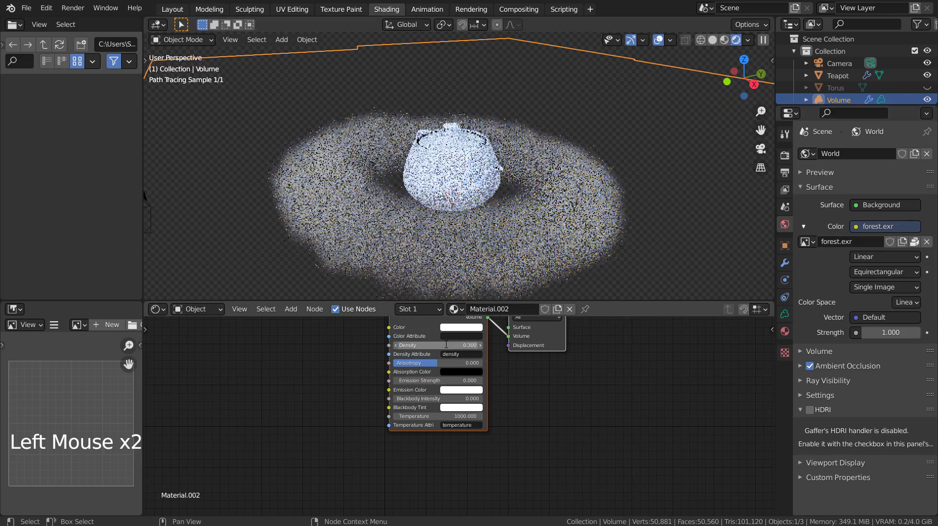
View the scene through the camera in the Shading workspace and try volume shader densities of 0.5 and 0.9
key(KP_0)
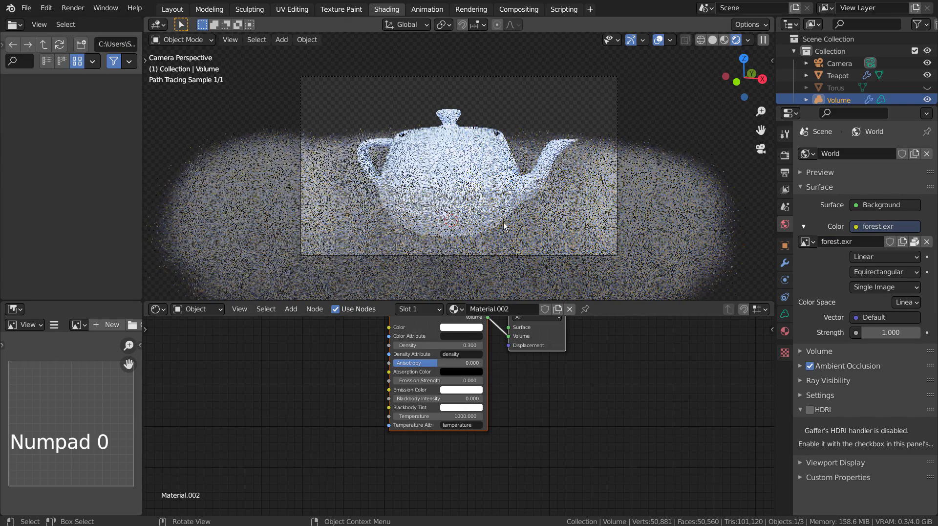
click(442, 345)
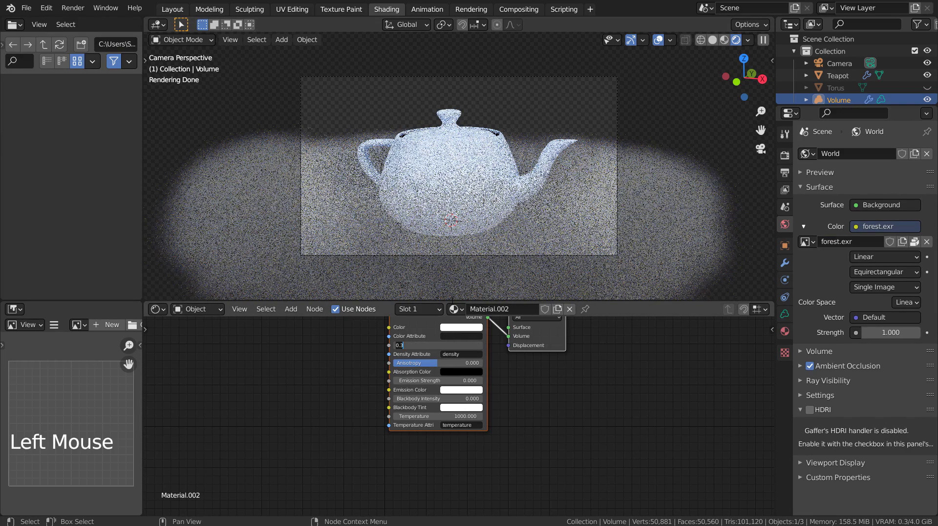
text(0.5)
key(Return)
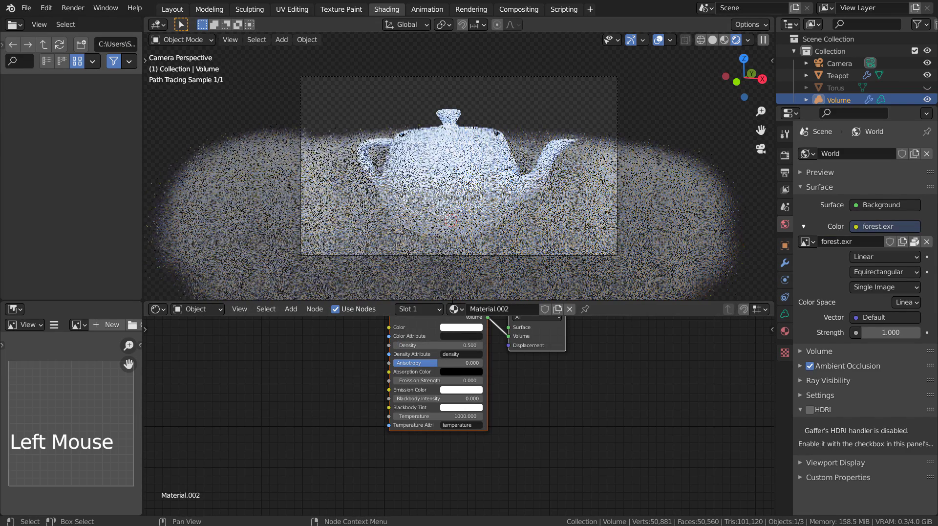
click(442, 345)
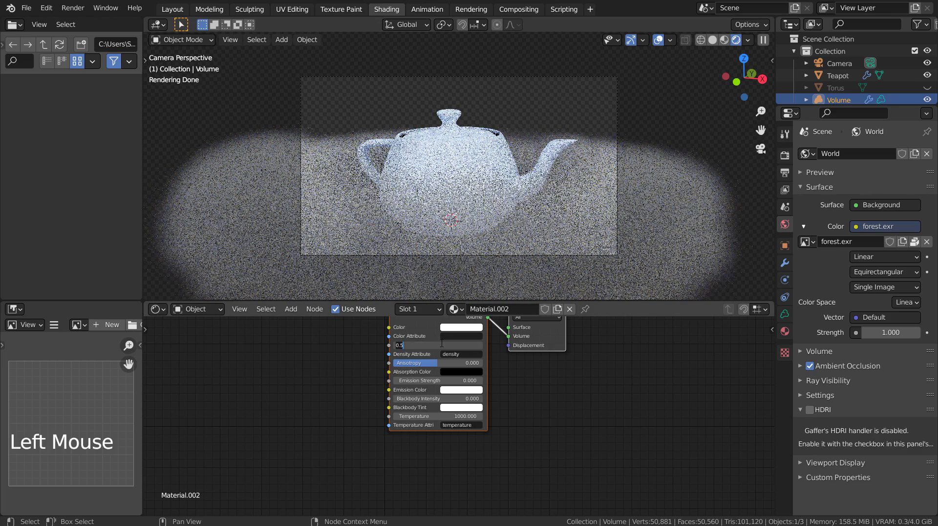
key(Return)
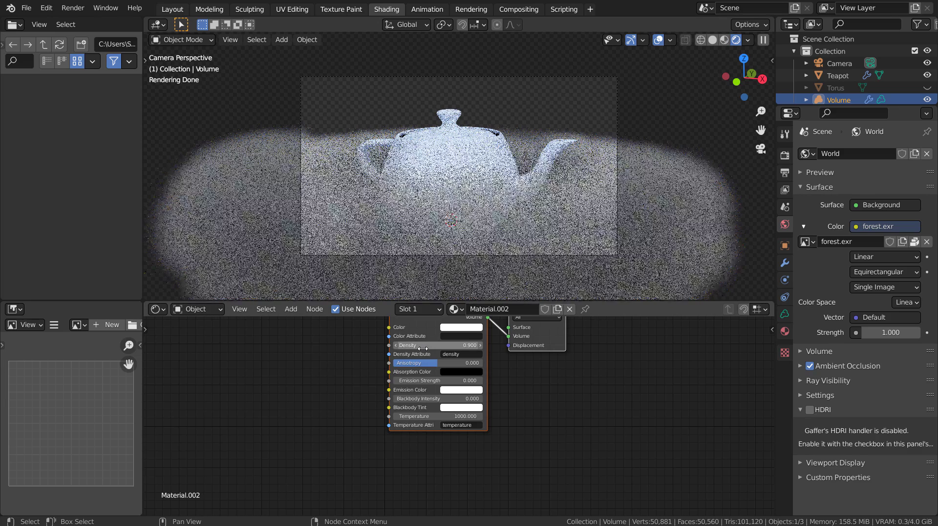
Set the volume shader's density to 0.7
click(422, 345)
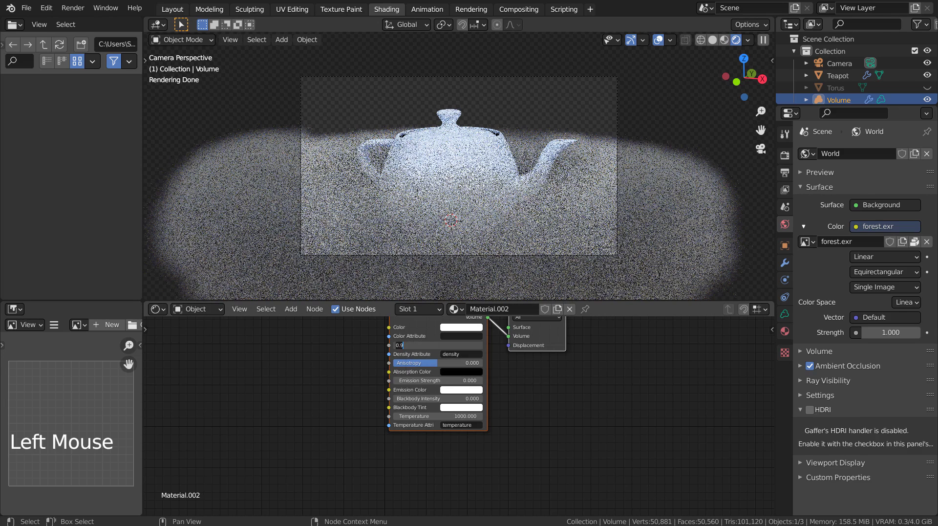
double_click(425, 346)
text(0.7)
key(Return)
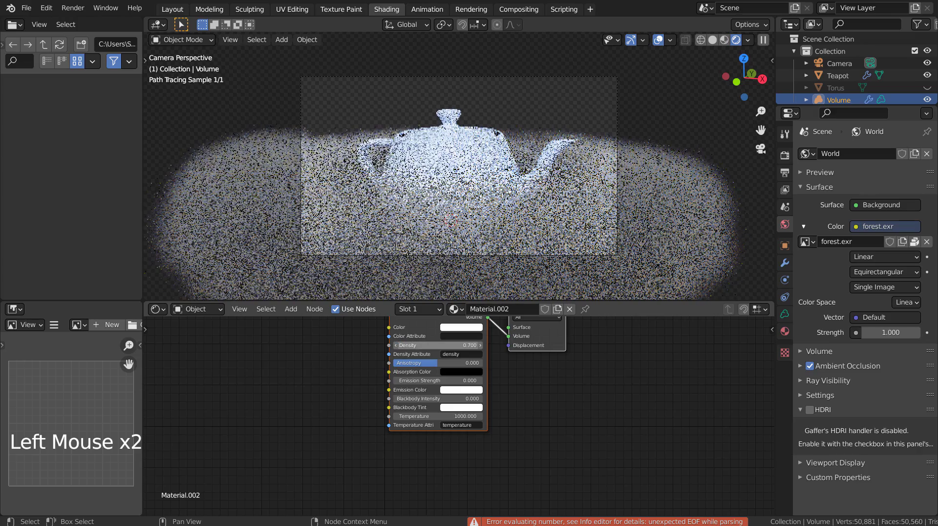
Inspect the fog around the teapot up close and set the volume shader's density to 0.8
scroll(473, 228, up, 5)
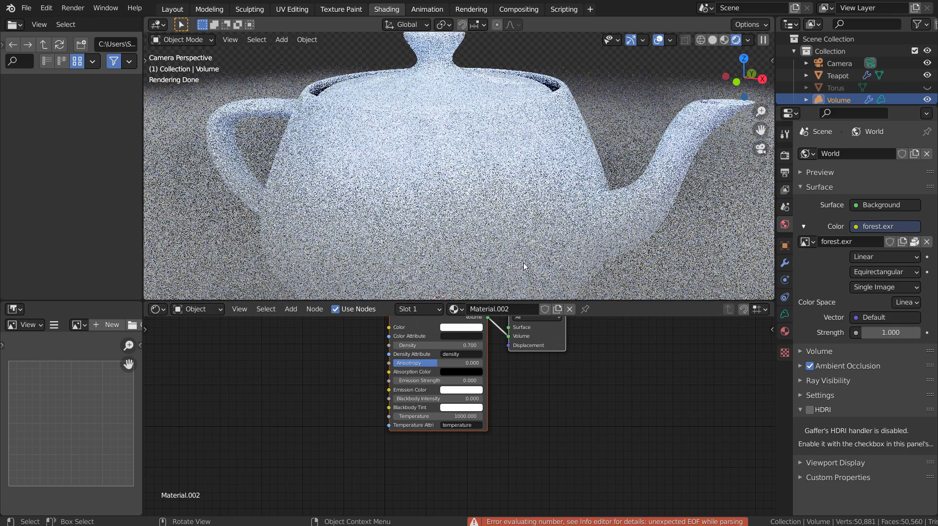
double_click(439, 346)
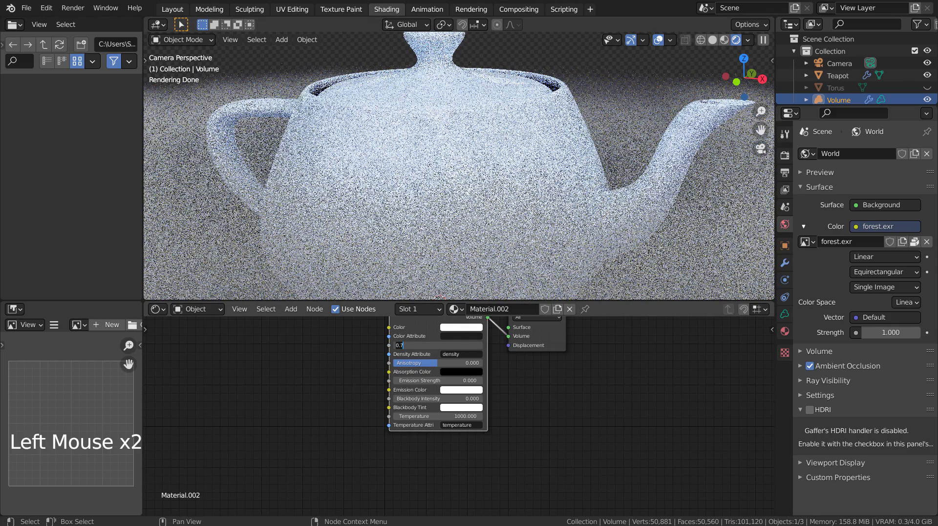
text(0.8)
key(Return)
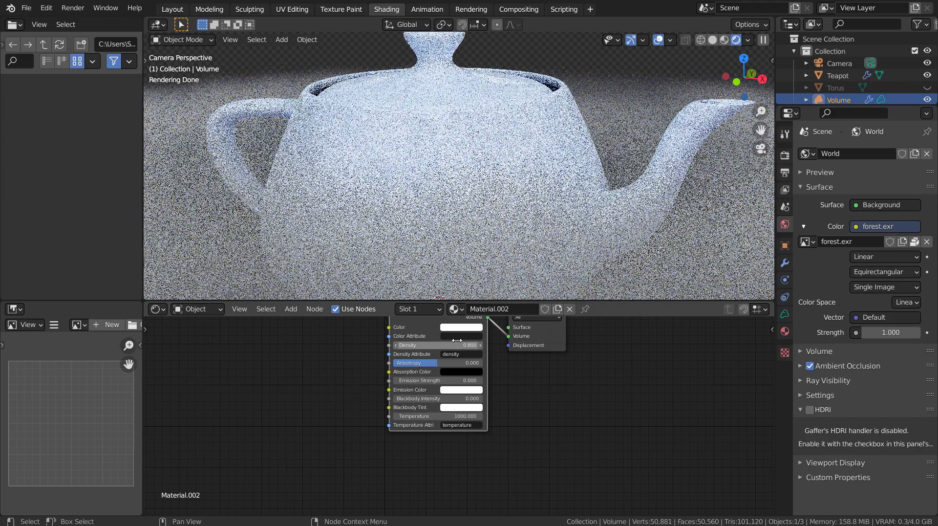
Return to the Layout workspace, add a plane mesh, and scale it up into a floor extending beyond the volume
click(171, 9)
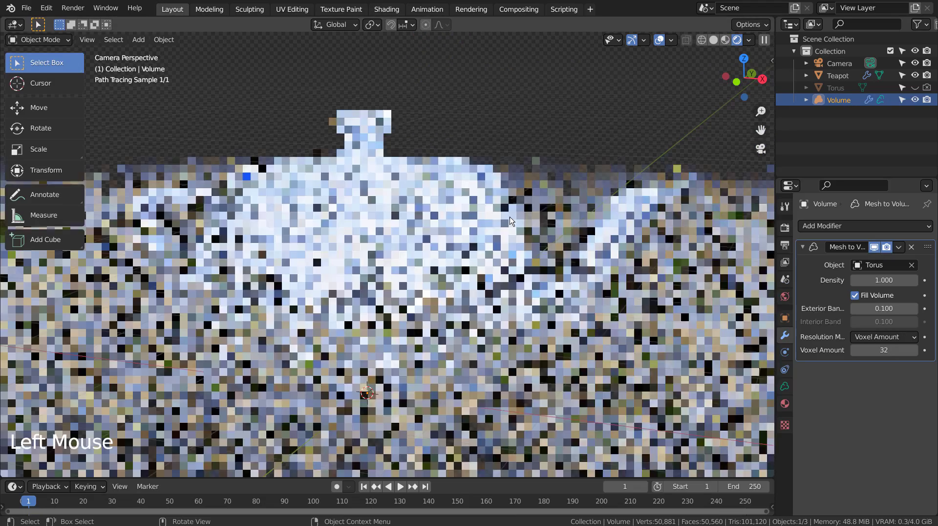
scroll(509, 219, down, 4)
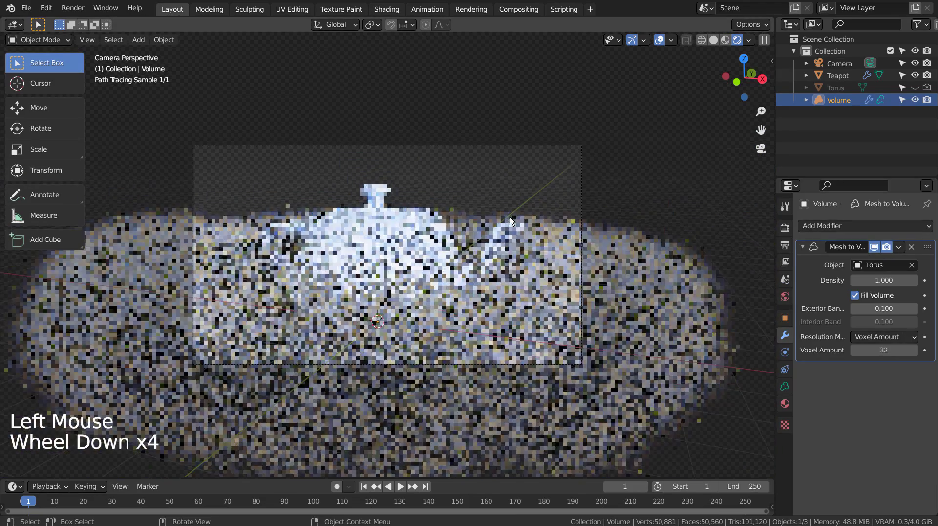
click(650, 201)
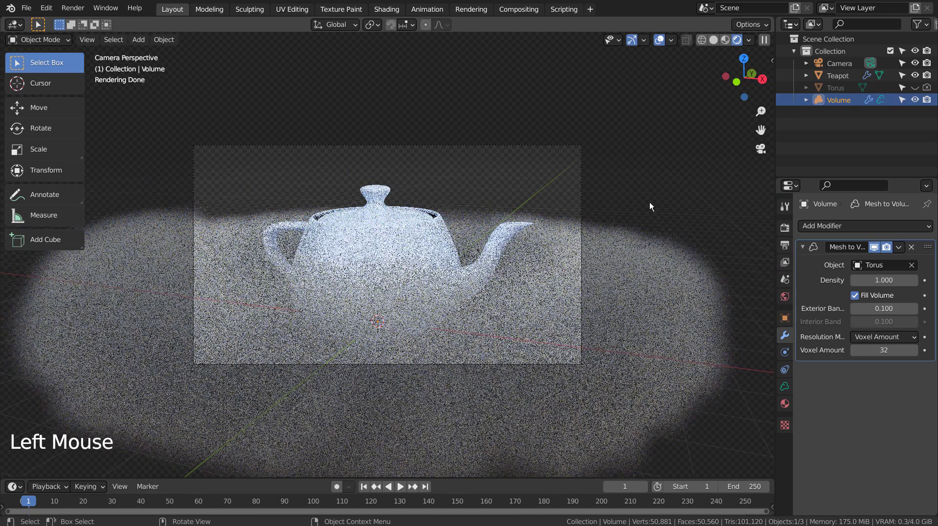
key(shift+a)
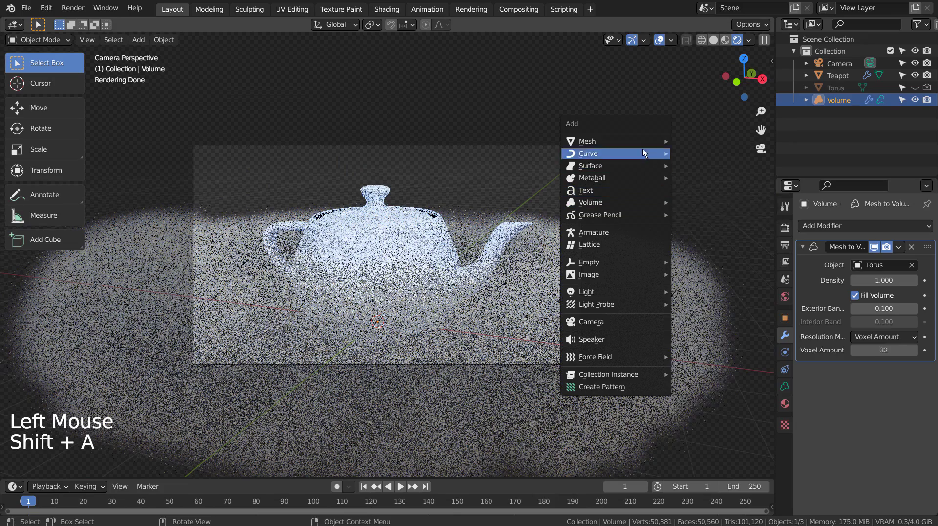
mouse_move(640, 142)
click(697, 141)
key(s)
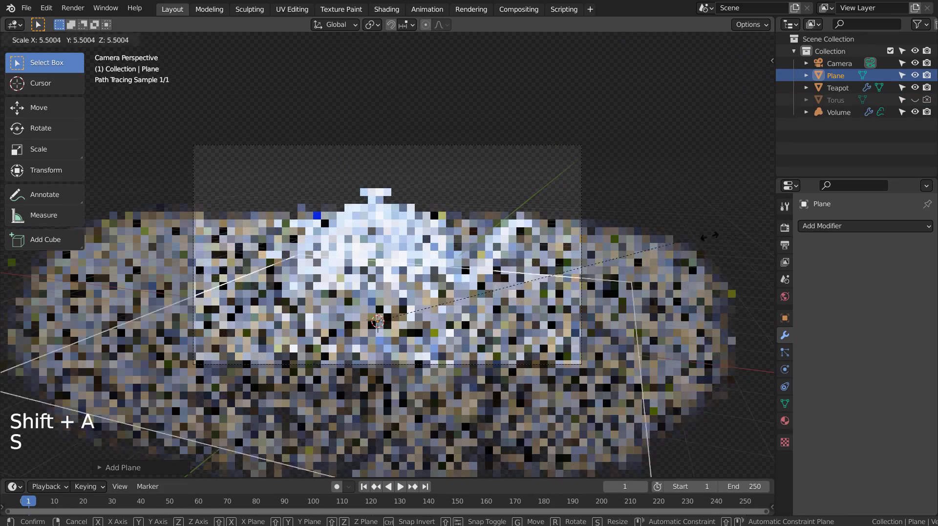
click(237, 113)
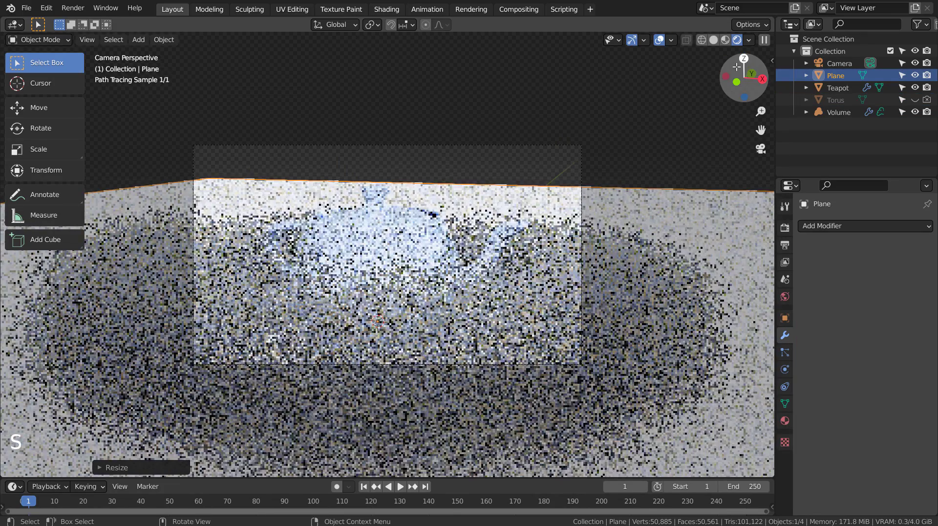
Scale the floor plane up further by a factor of about 3.64 and leave it selected
key(s)
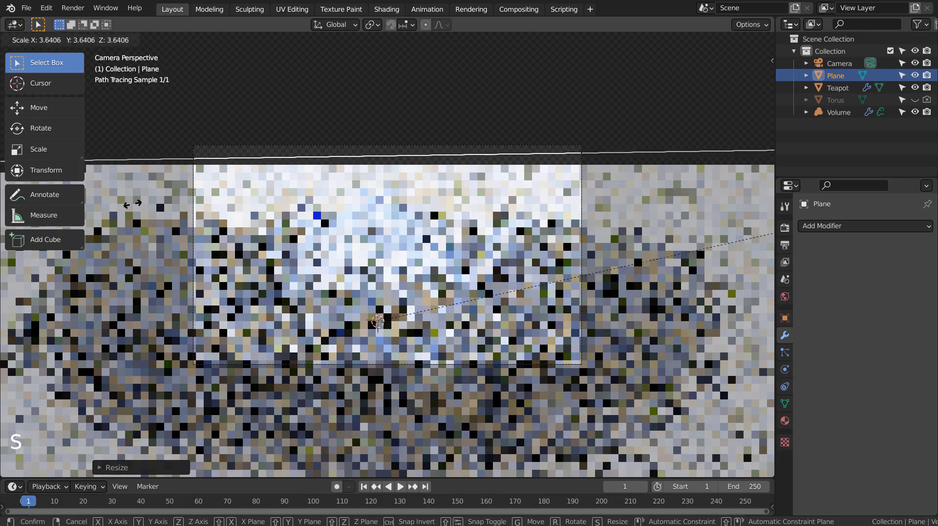
click(118, 87)
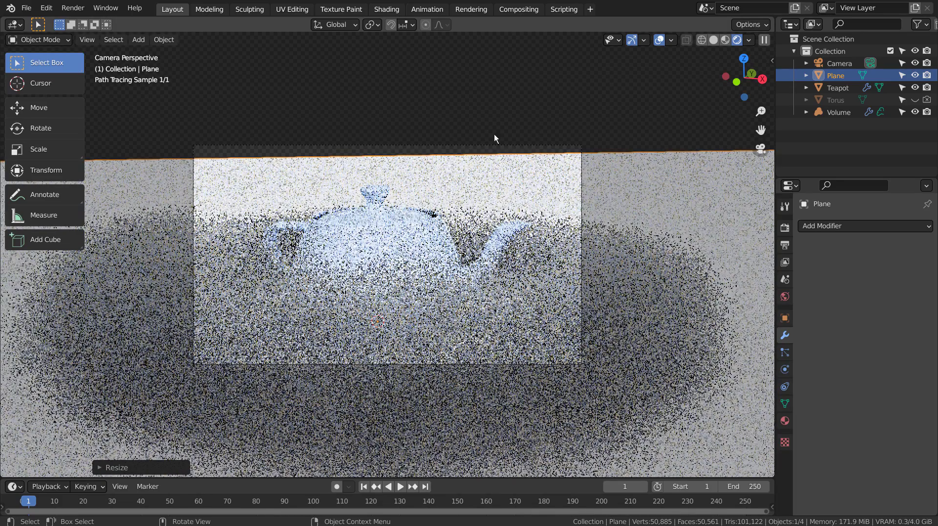
click(628, 112)
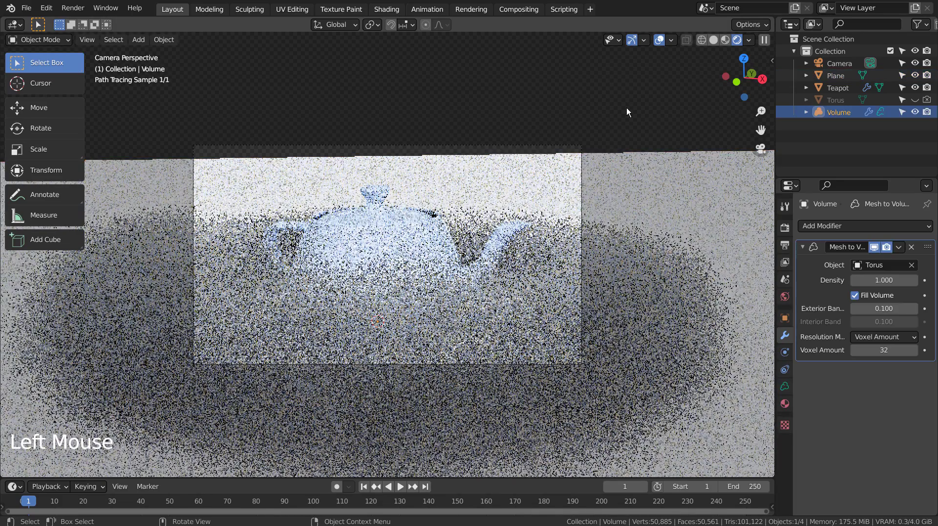
click(608, 159)
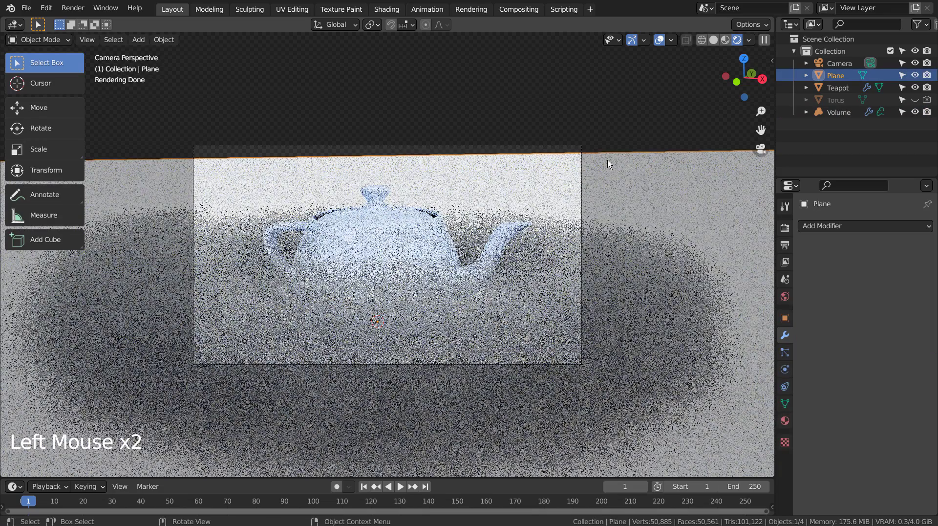
Lower the floor plane along the Z axis by about 0.26 m
key(g)
key(z)
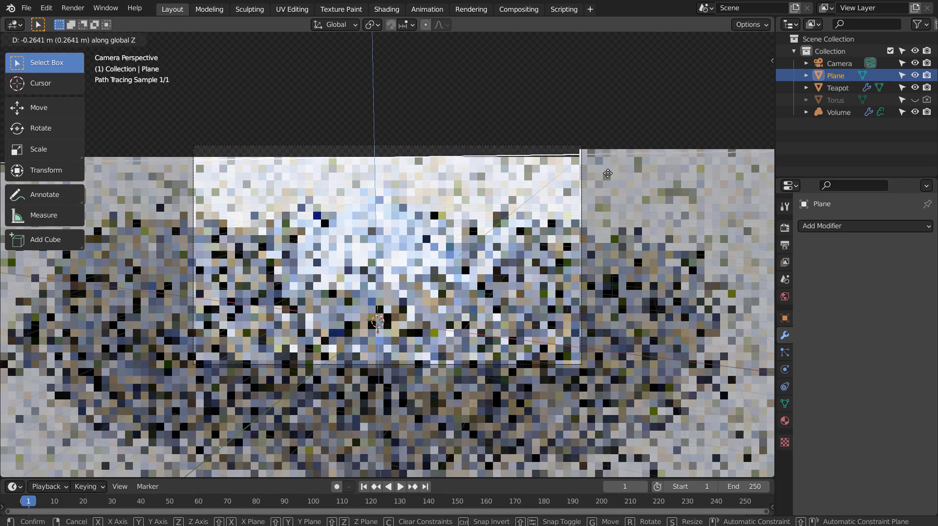
click(614, 48)
Set the camera's vertical shift to 0.040 and use walk navigation to reframe the shot closer to the teapot
click(839, 63)
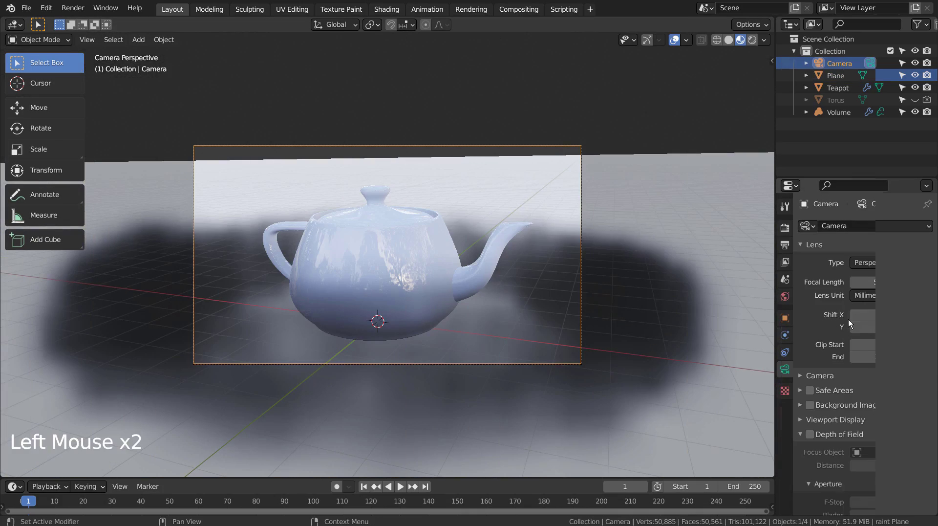
drag(884, 327, 901, 326)
key(ctrl+grave)
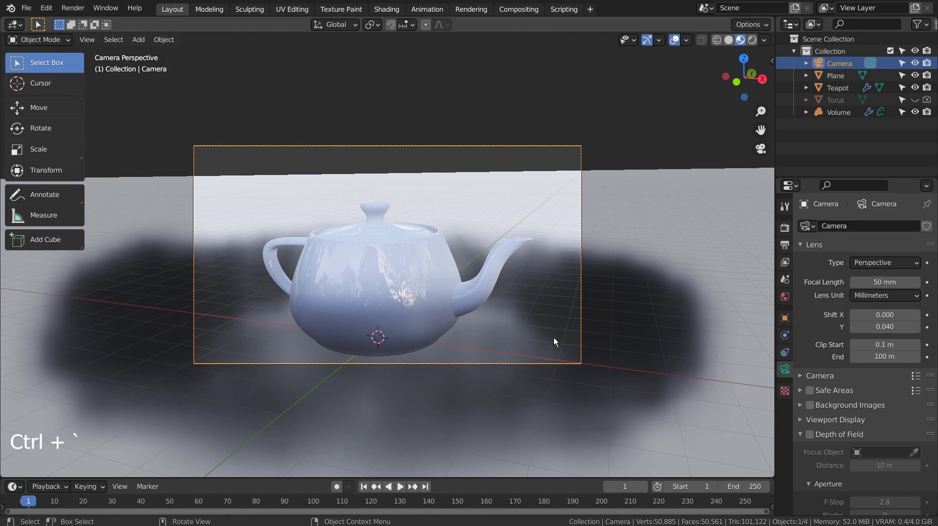
key(shift+grave)
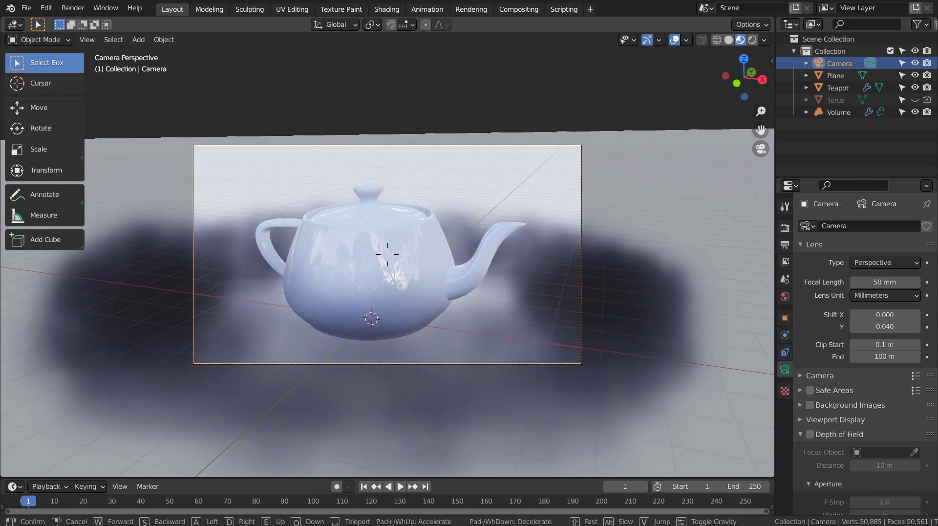
key(w)
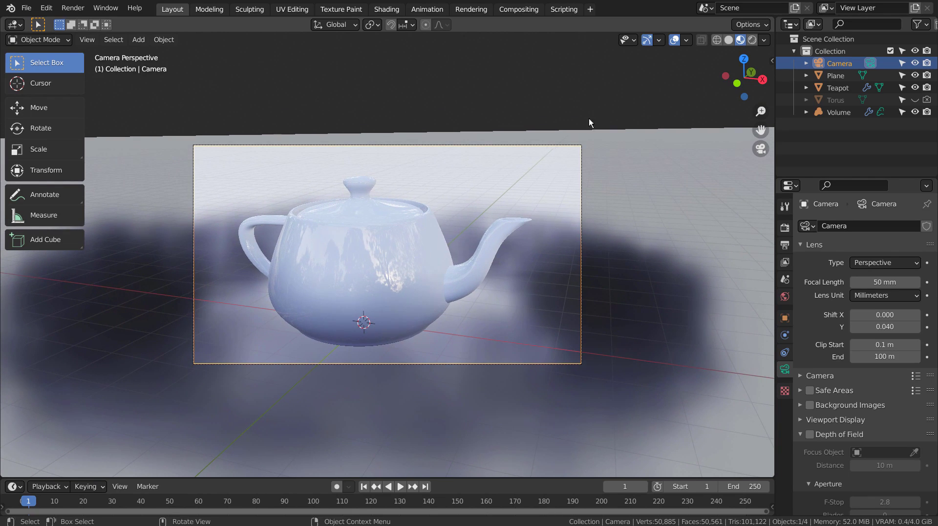
Preview the scene in rendered shading and add a new material to the floor plane
click(753, 40)
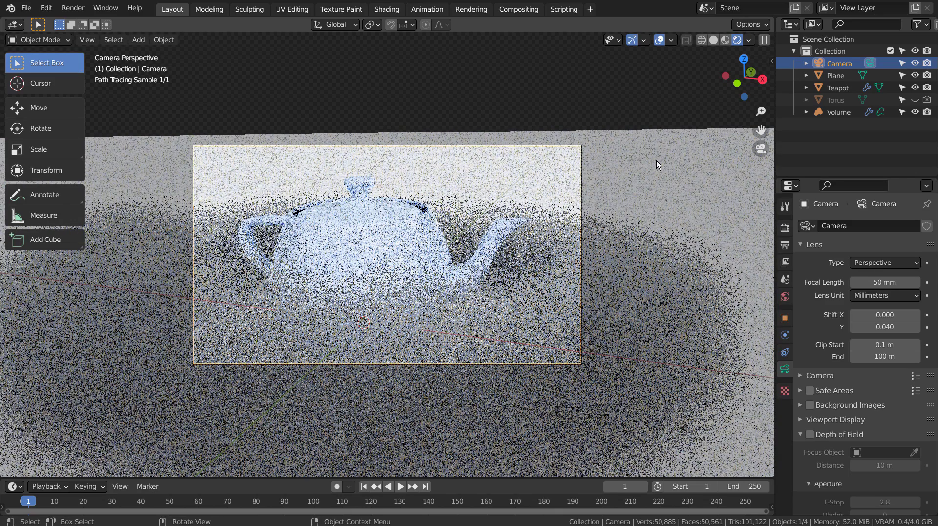
click(838, 112)
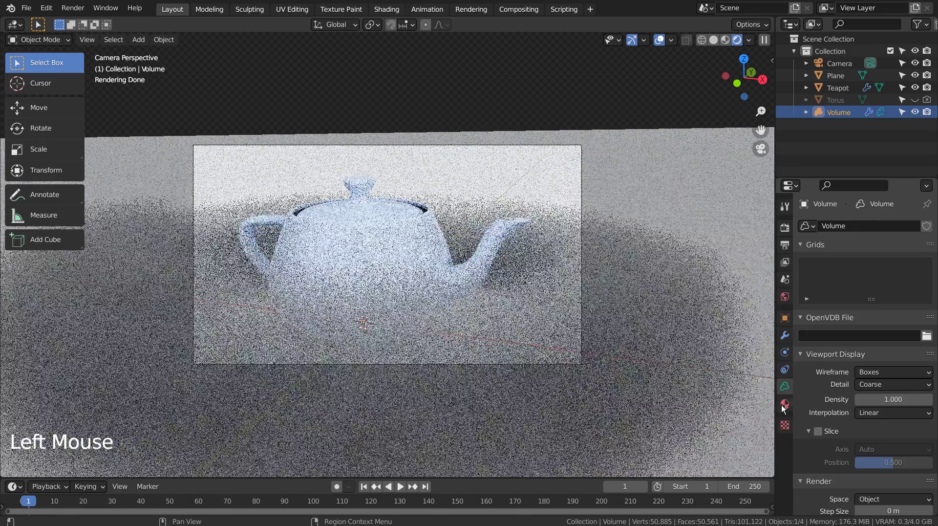
click(785, 404)
click(678, 177)
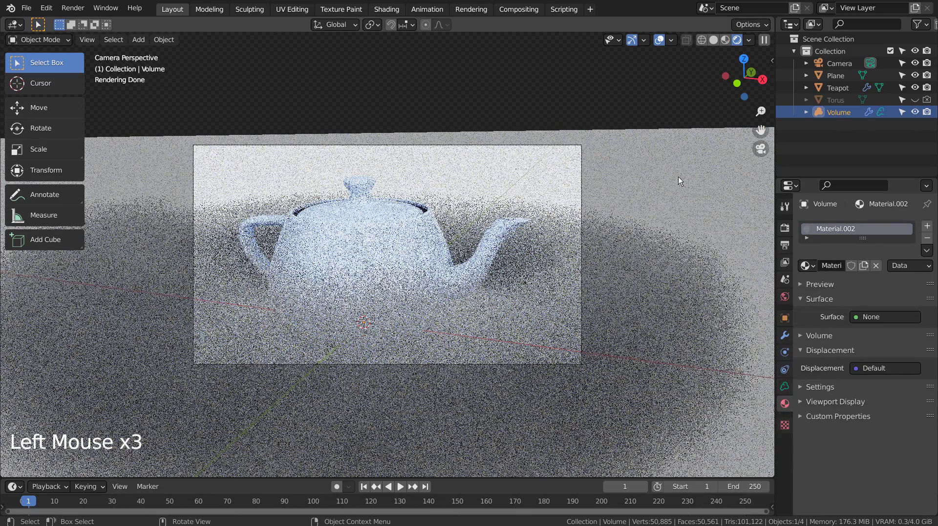
click(854, 267)
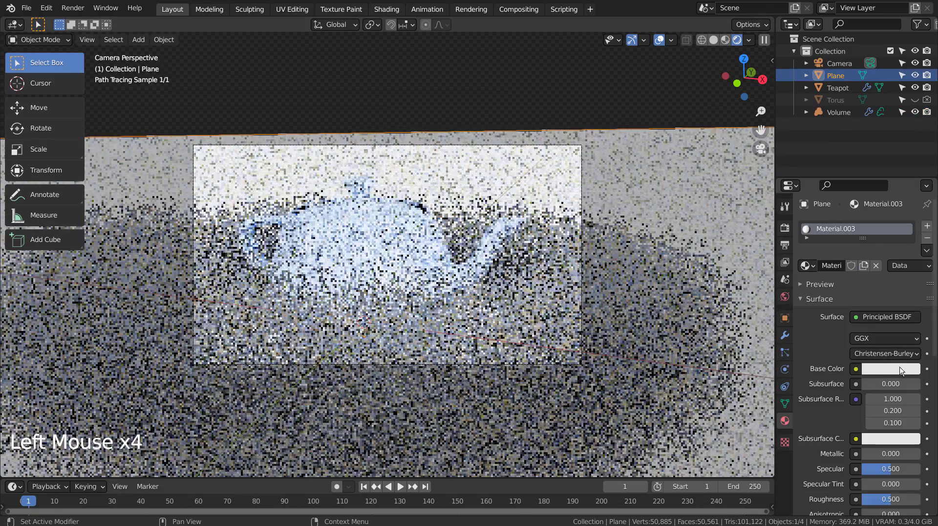
Try a dark grey floor base color with value 0.197, followed by pure white at value 1.000
click(898, 367)
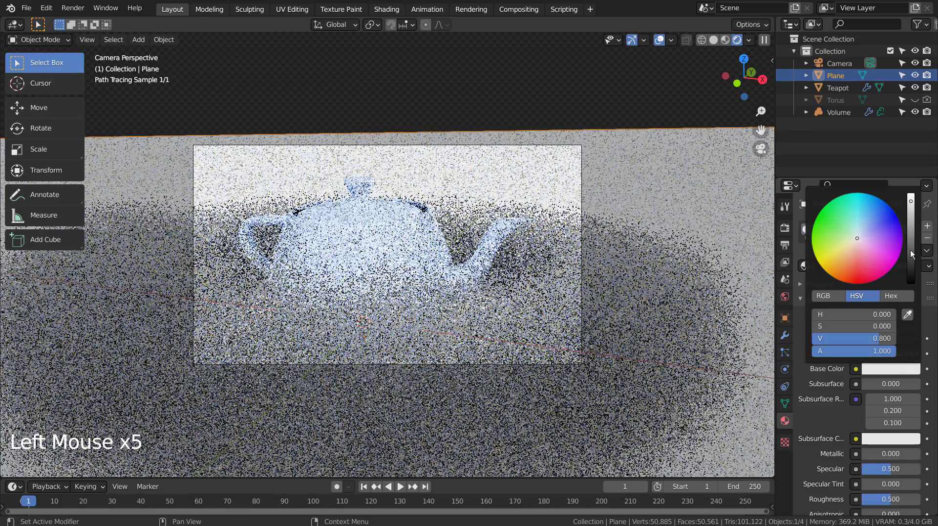
click(910, 262)
click(911, 239)
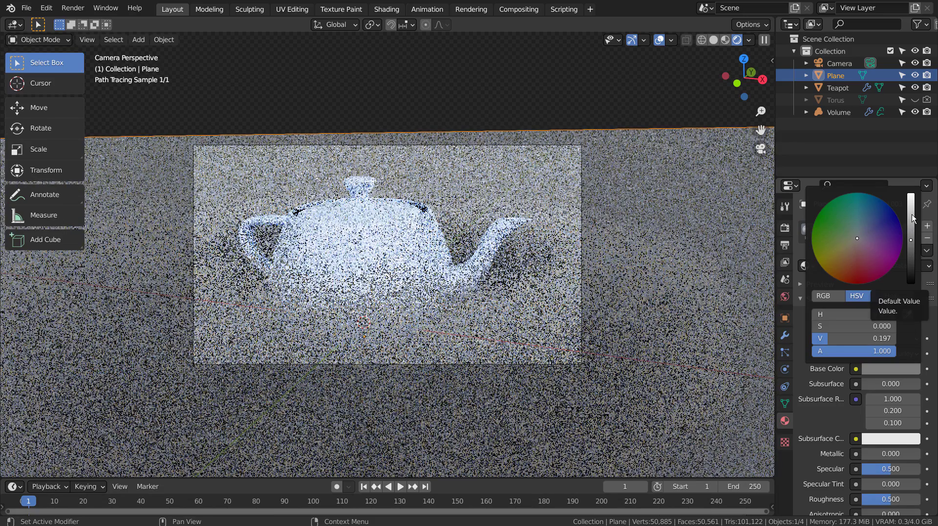
drag(913, 217, 912, 194)
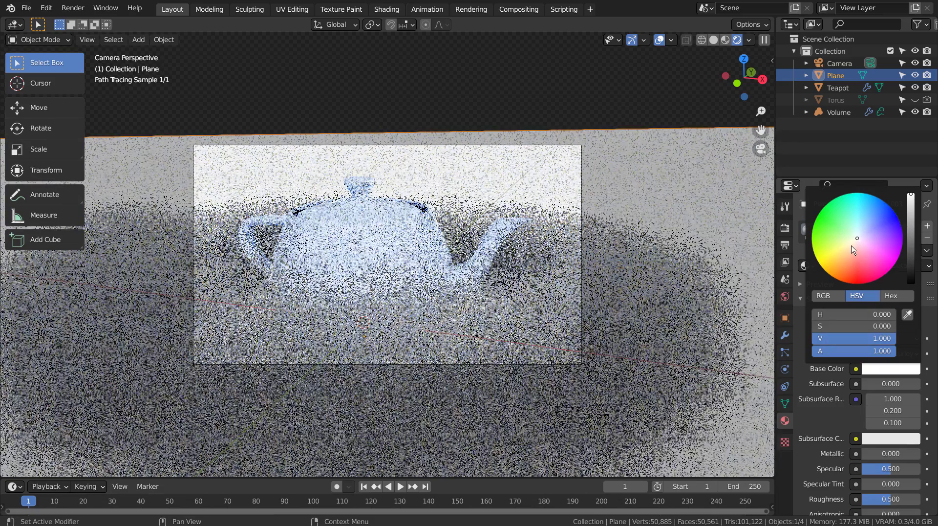
Try pale orange, blue, green and yellow tints as the floor's base color
click(853, 247)
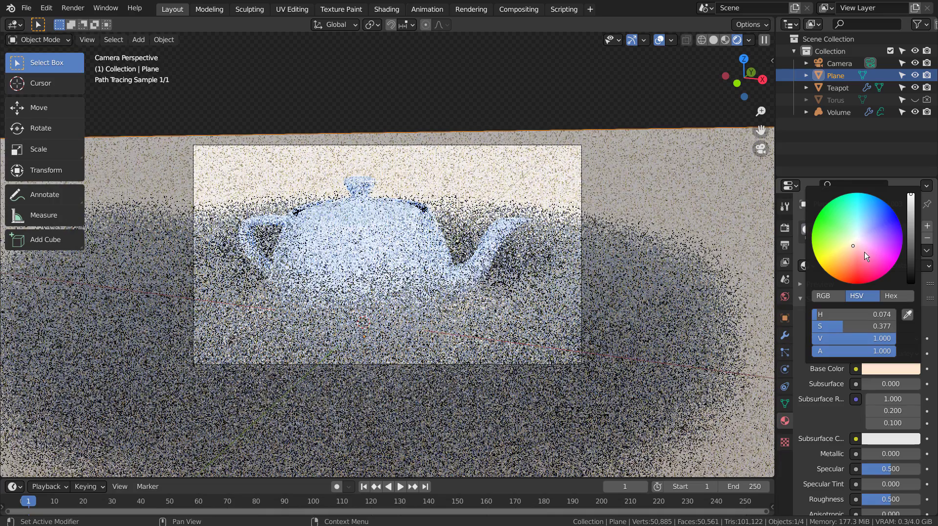
click(866, 230)
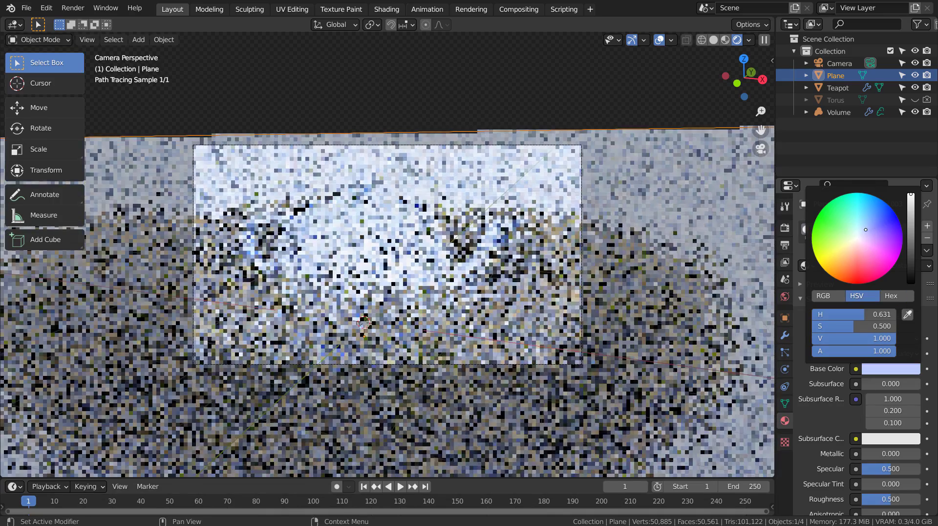
click(844, 233)
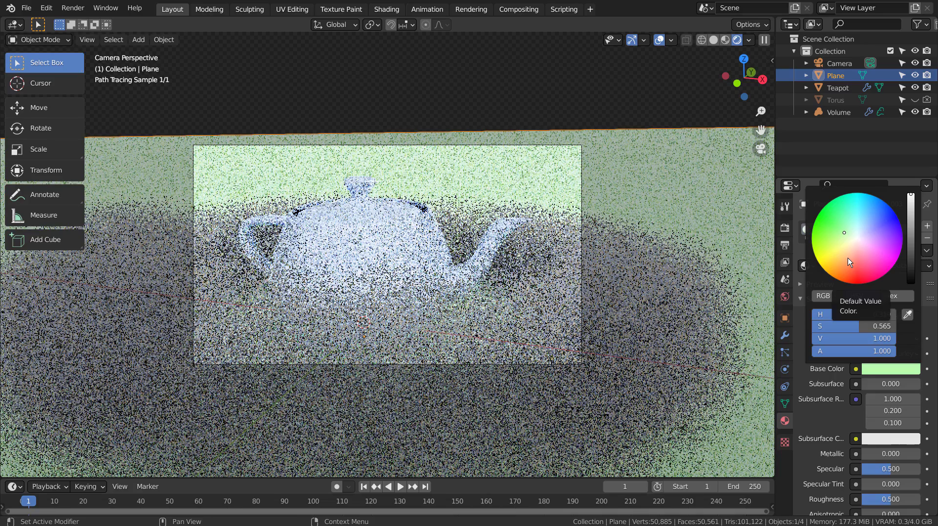
click(845, 251)
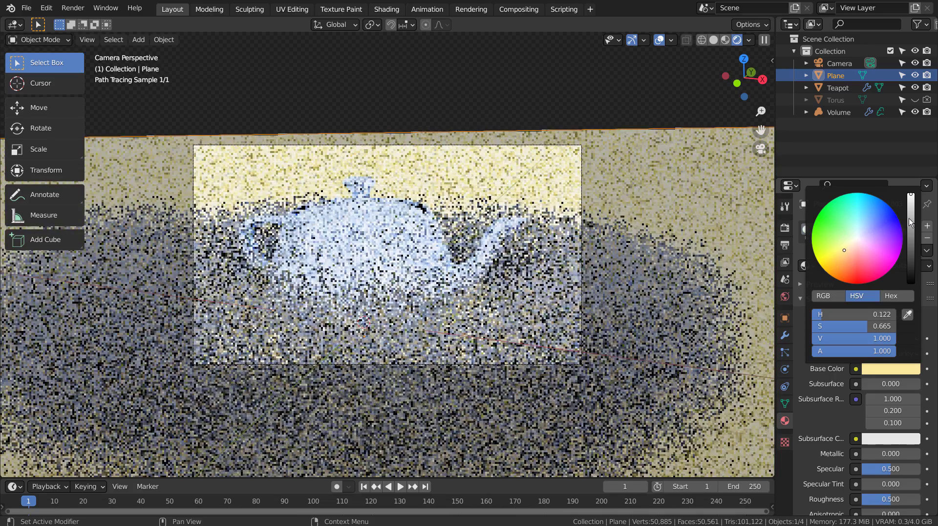
Darken the floor's base color to a value of about 0.217 and make it a muted green after trying blue
drag(909, 222, 911, 238)
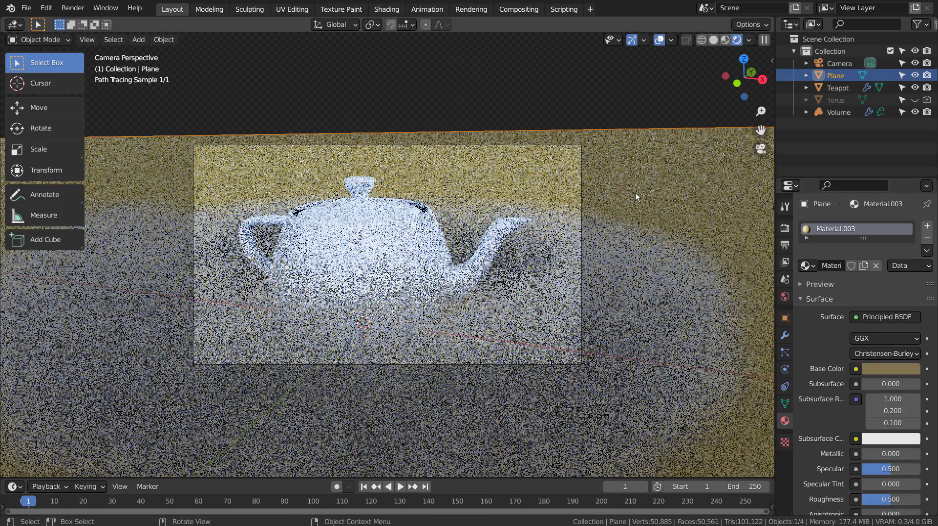
click(890, 368)
drag(870, 246, 870, 230)
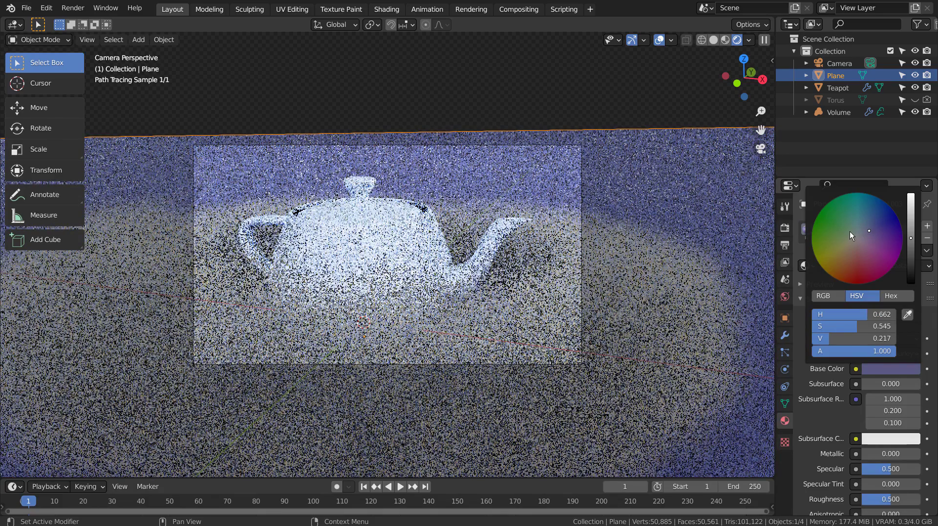
click(850, 231)
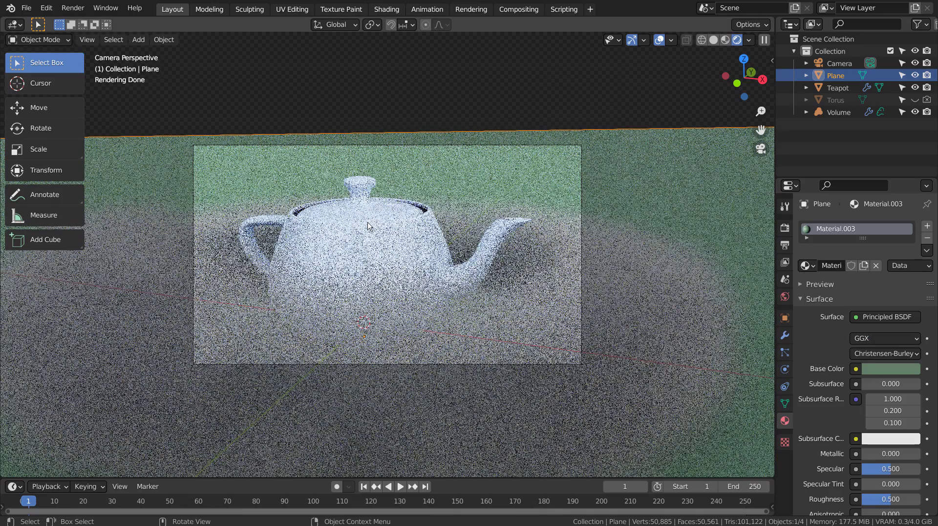
Change the teapot's base color to golden orange and set its Metallic value to 0.620
click(398, 239)
click(414, 236)
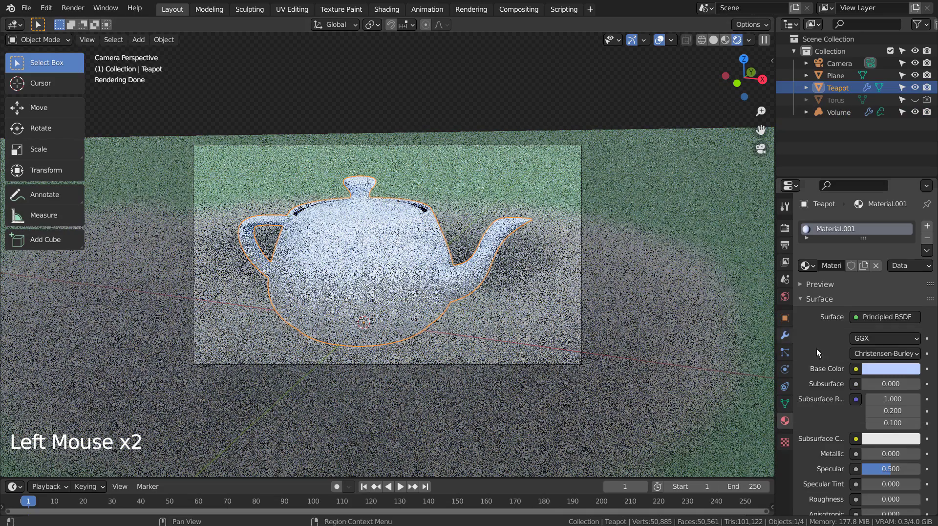
click(898, 372)
click(869, 324)
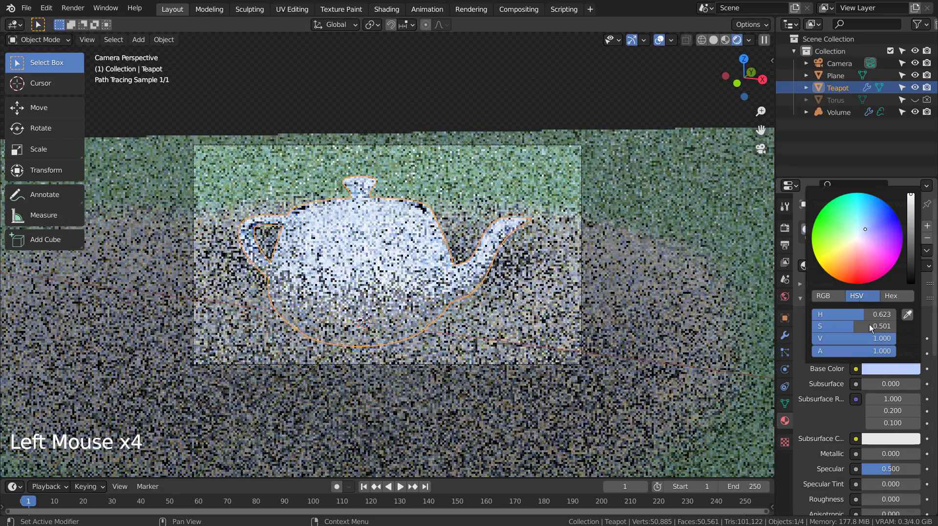
click(841, 265)
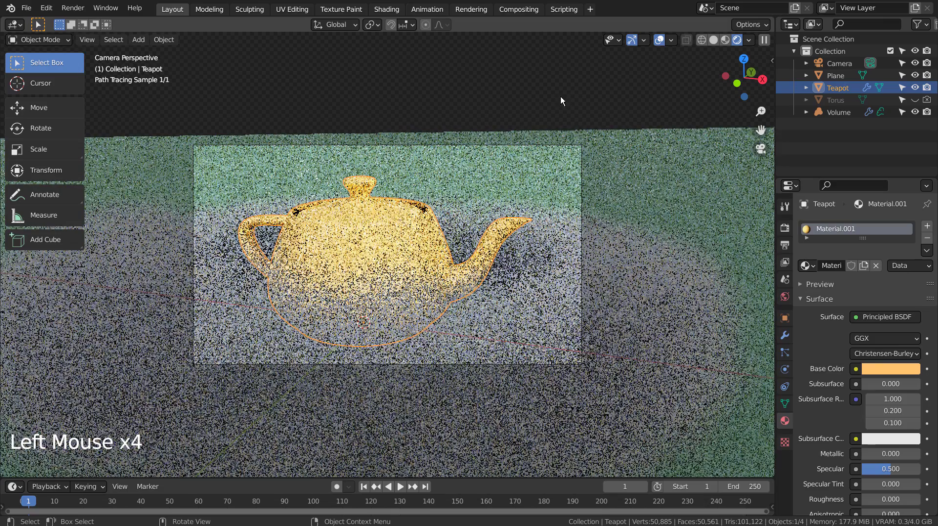
drag(872, 458, 898, 454)
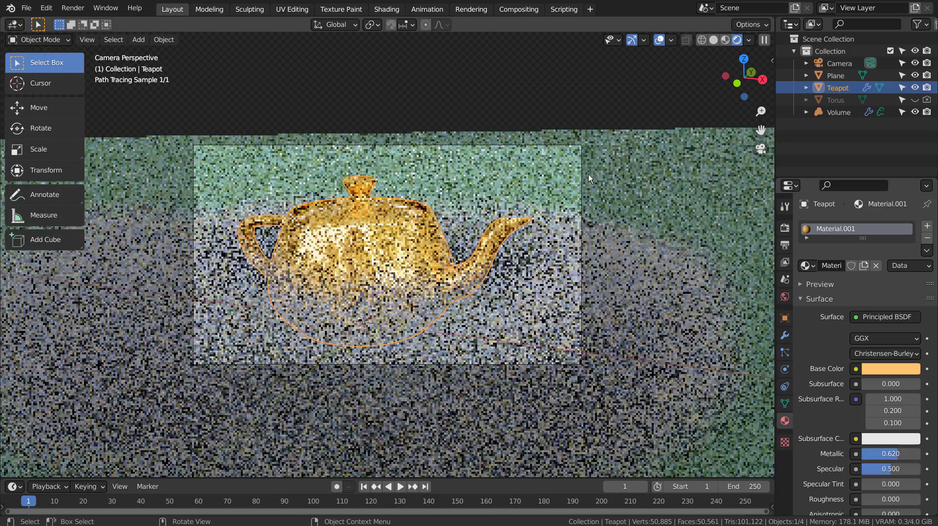
click(496, 95)
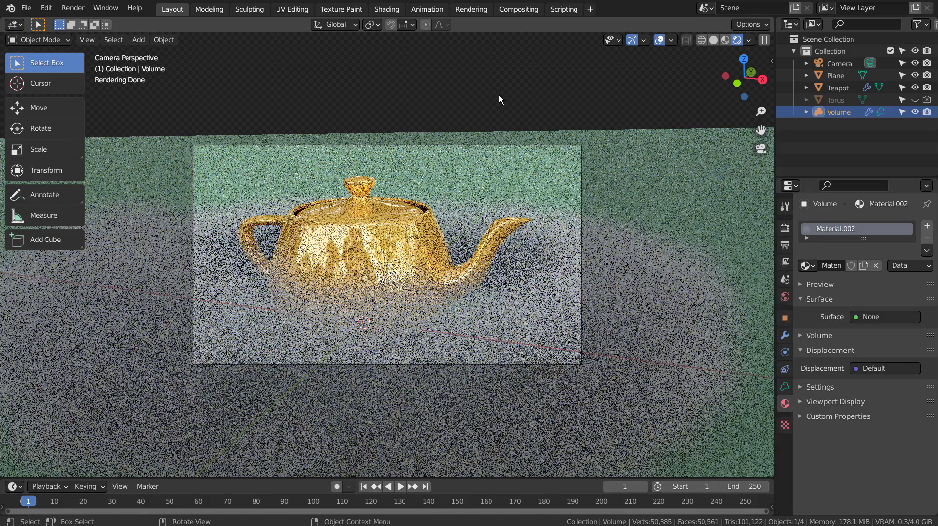
Shade the teapot smooth and set its Subdivision modifier's render level to 3
click(425, 222)
right_click(425, 222)
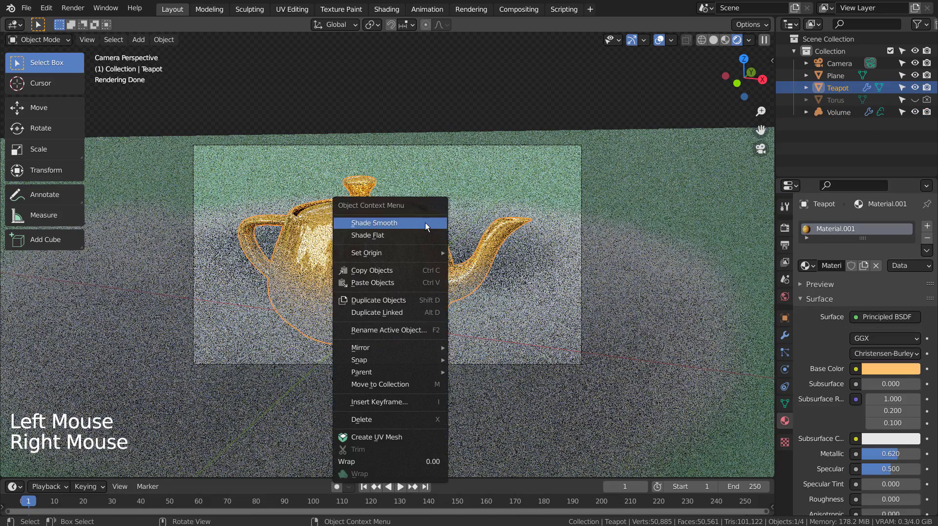
click(425, 222)
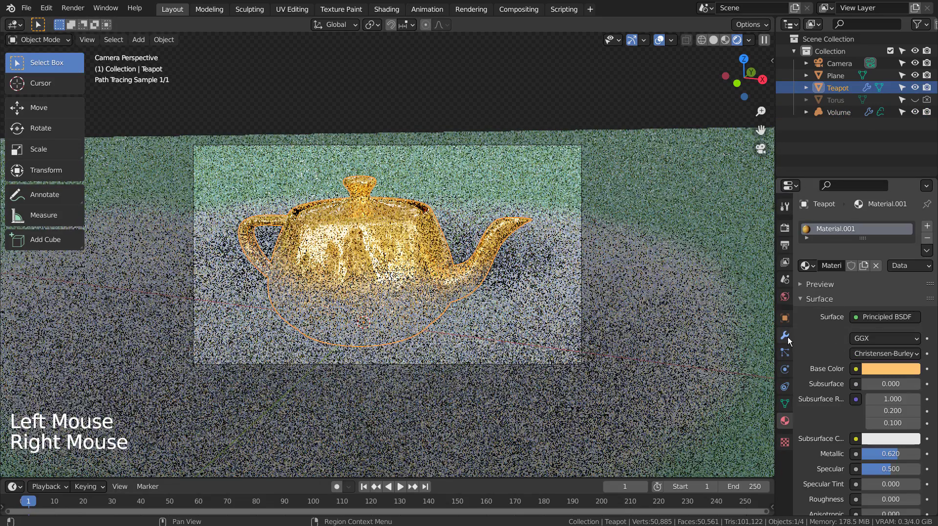
click(785, 335)
click(881, 293)
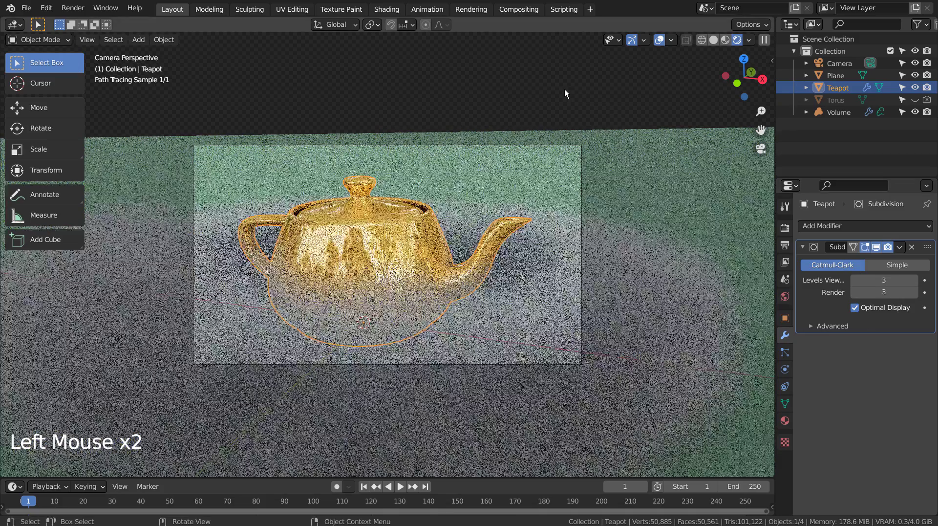
click(564, 88)
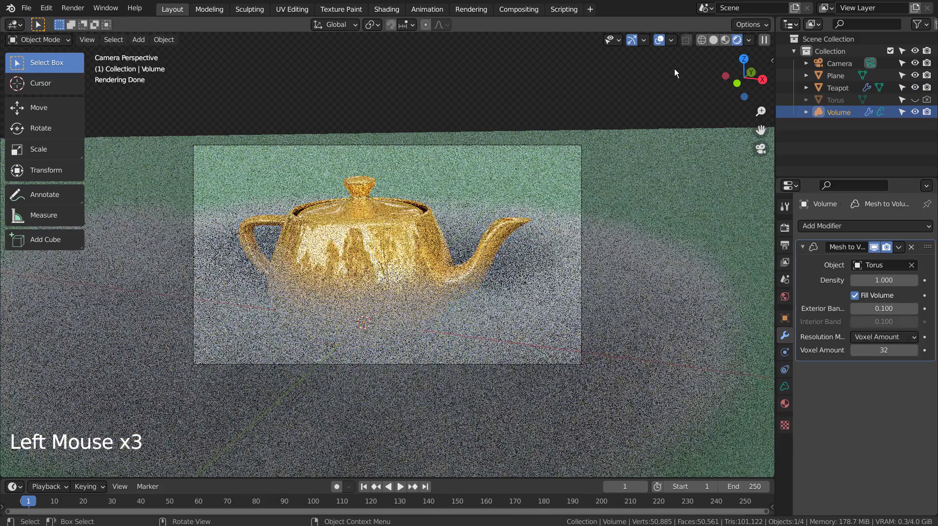
Turn off Use Nodes in the compositor and return to the Layout workspace with solid viewport shading
click(714, 41)
click(513, 10)
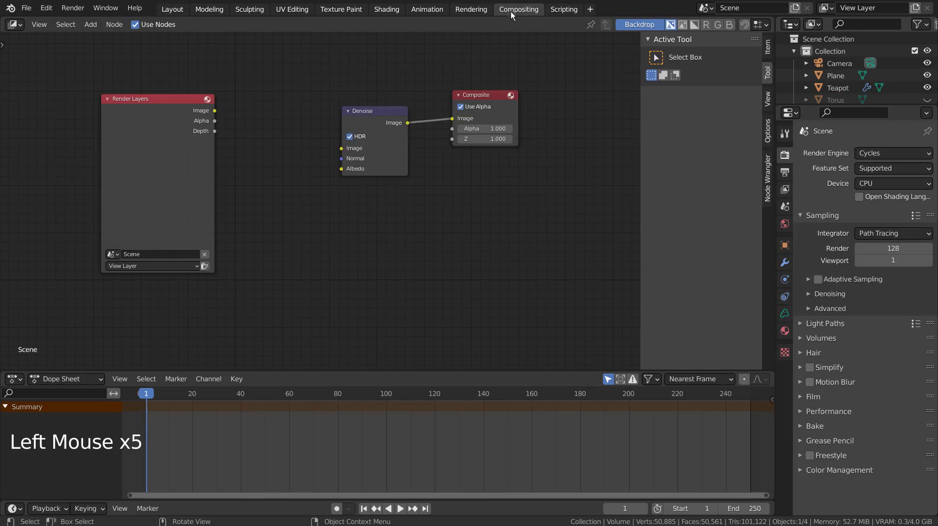
click(136, 25)
click(172, 10)
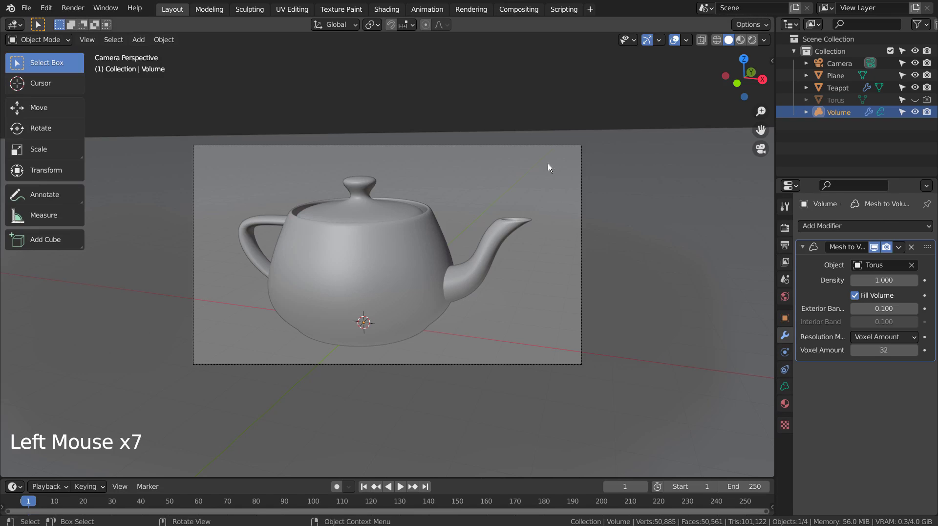
click(622, 95)
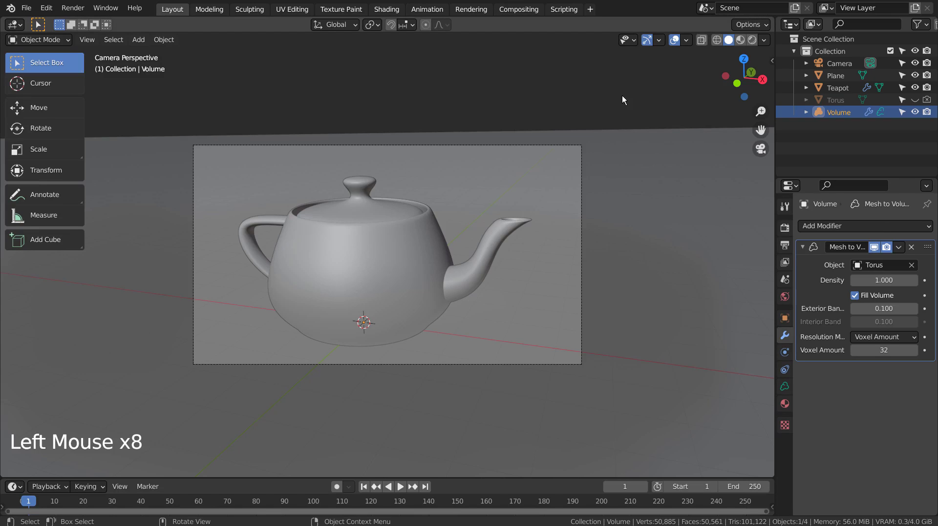
Set the Cycles render samples to 32 and render the image from the camera
click(785, 227)
click(893, 321)
text(32)
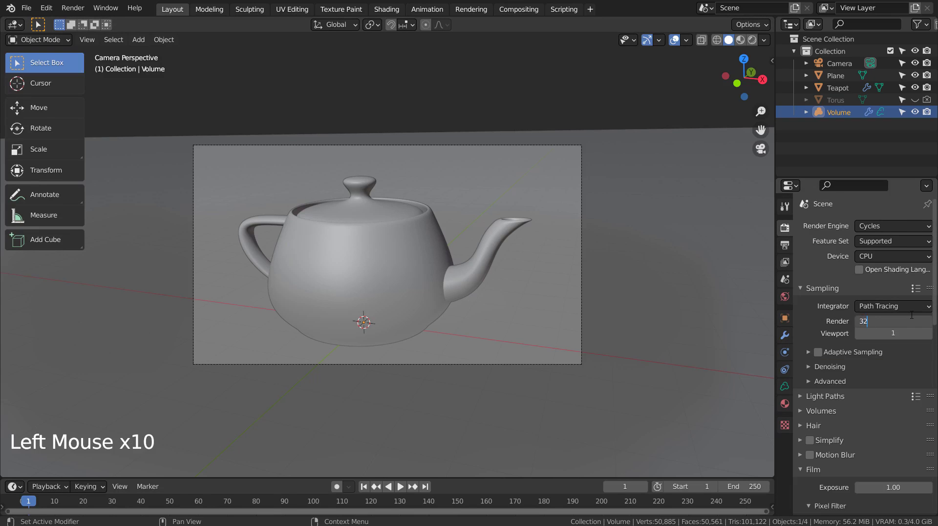
click(649, 97)
key(F12)
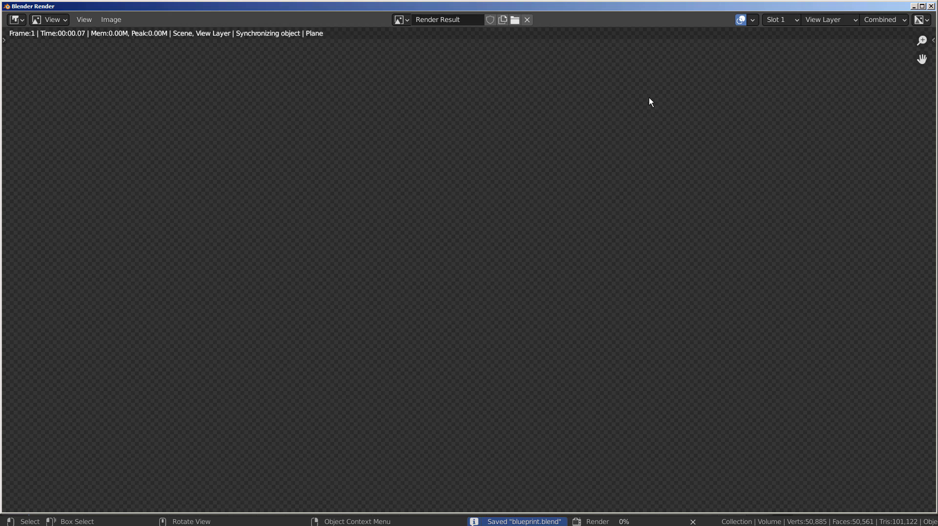